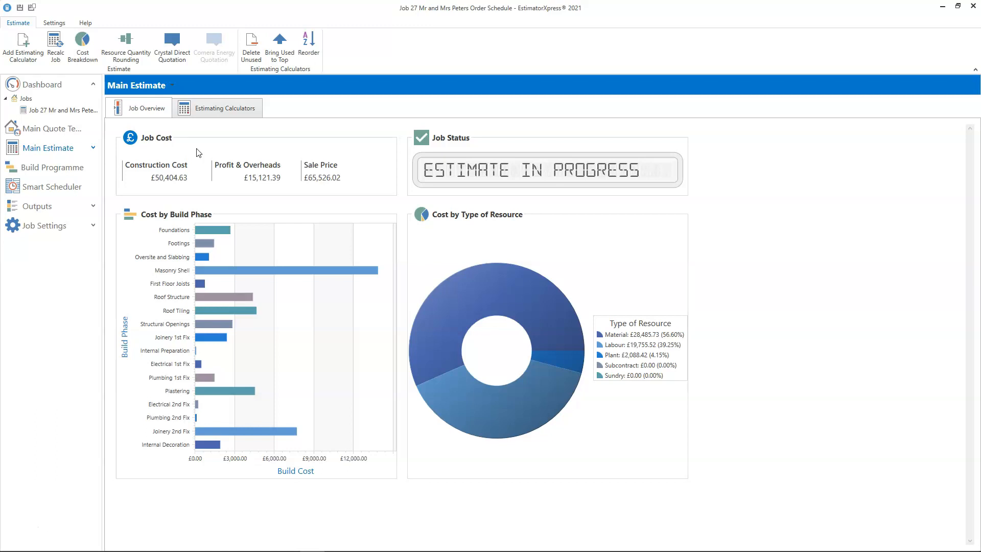
- Open the Smart Scheduler for the job and acknowledge its reminder message
left_click(53, 188)
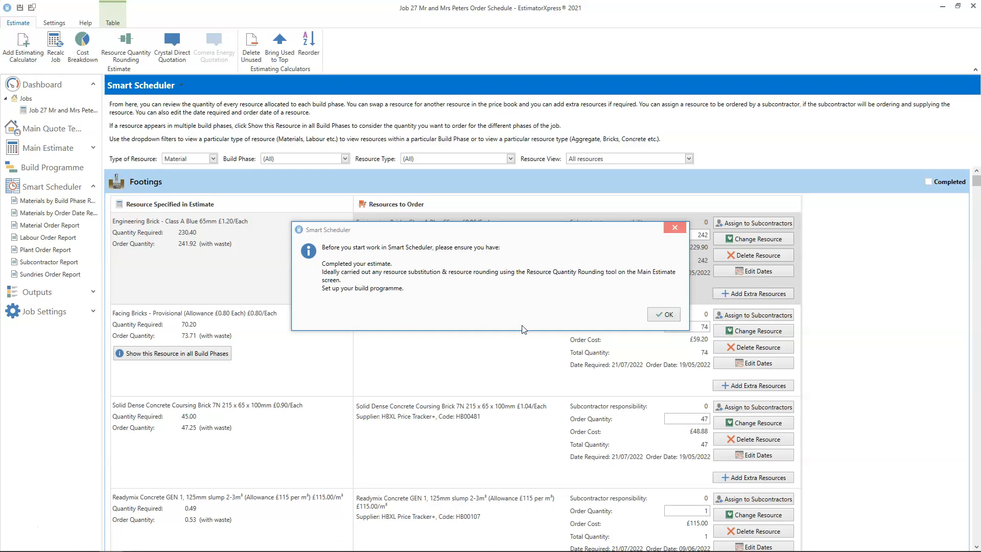
left_click(664, 315)
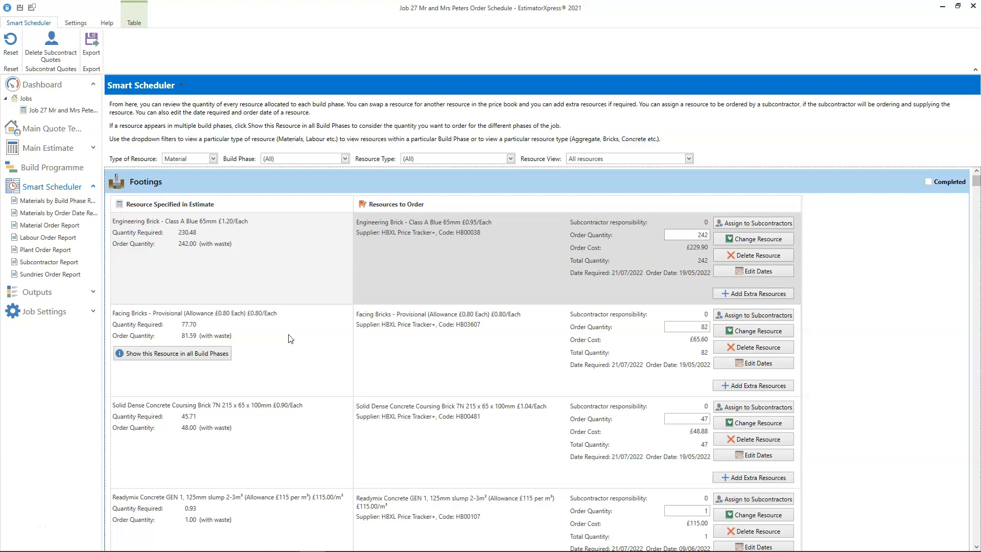
- Replace the Footings facing bricks with a new resource, Forterra Clumber Brick, with a unit cost of £0.79
left_click(168, 358)
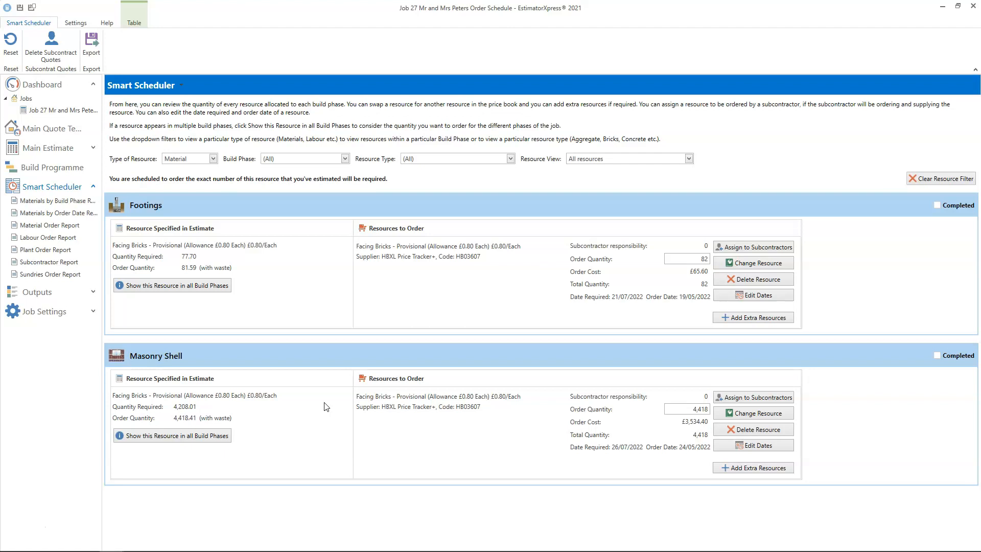
left_click(750, 263)
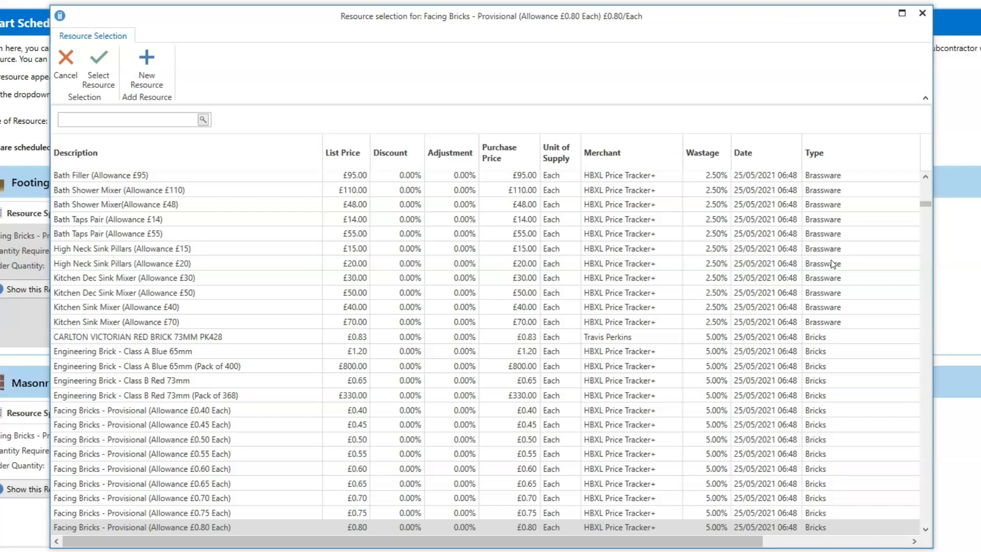
left_click(137, 76)
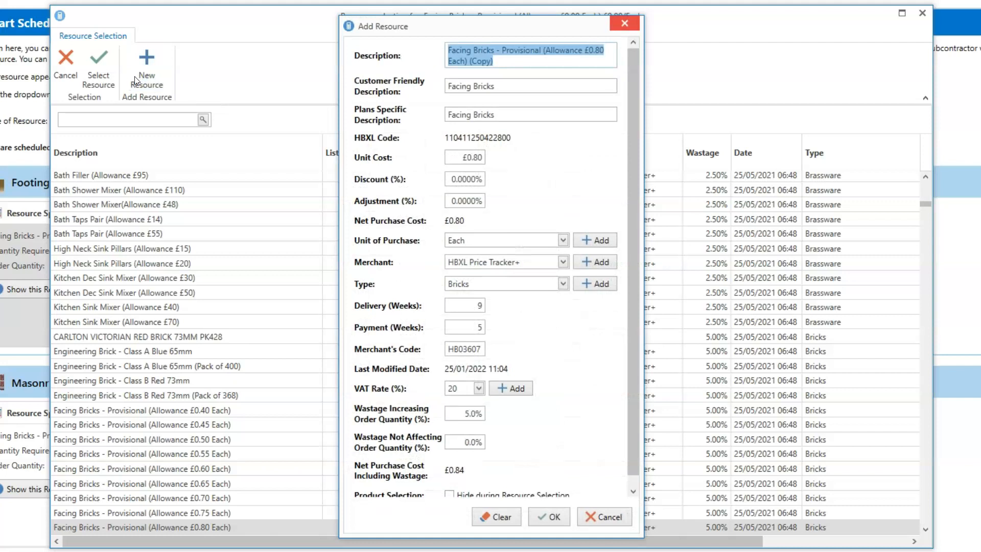
type("Fo")
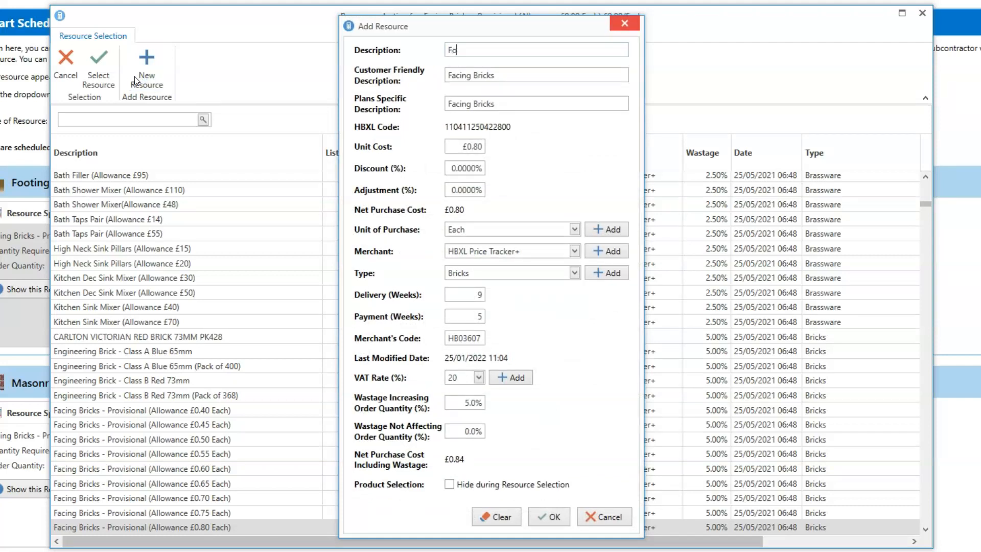
type("rterra Clumber Brick")
left_click(474, 146)
type("0.79")
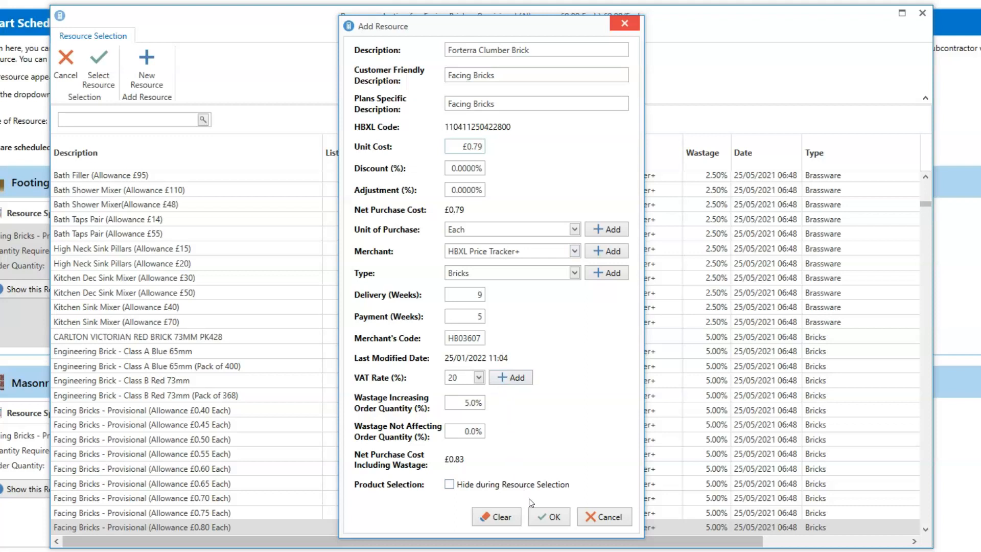
left_click(552, 517)
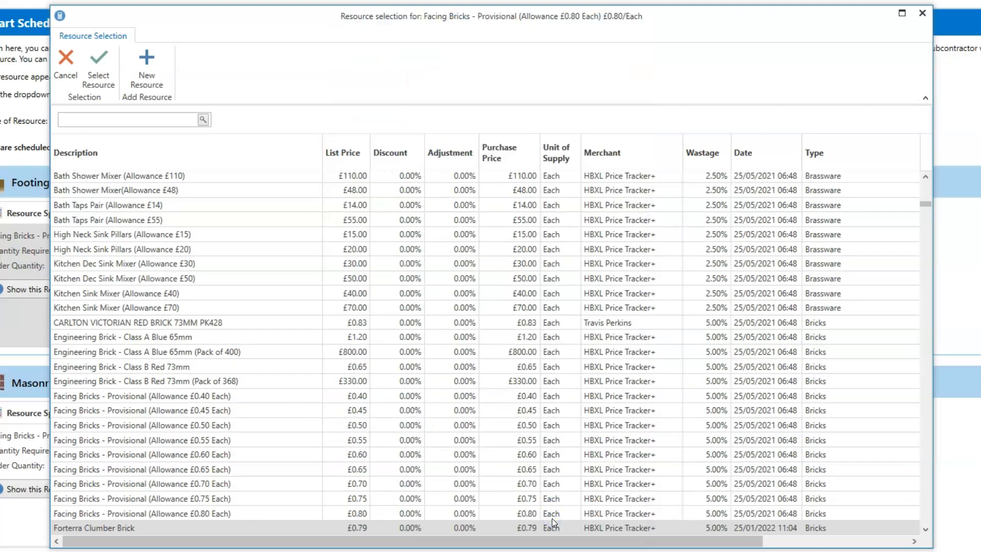
left_click(118, 528)
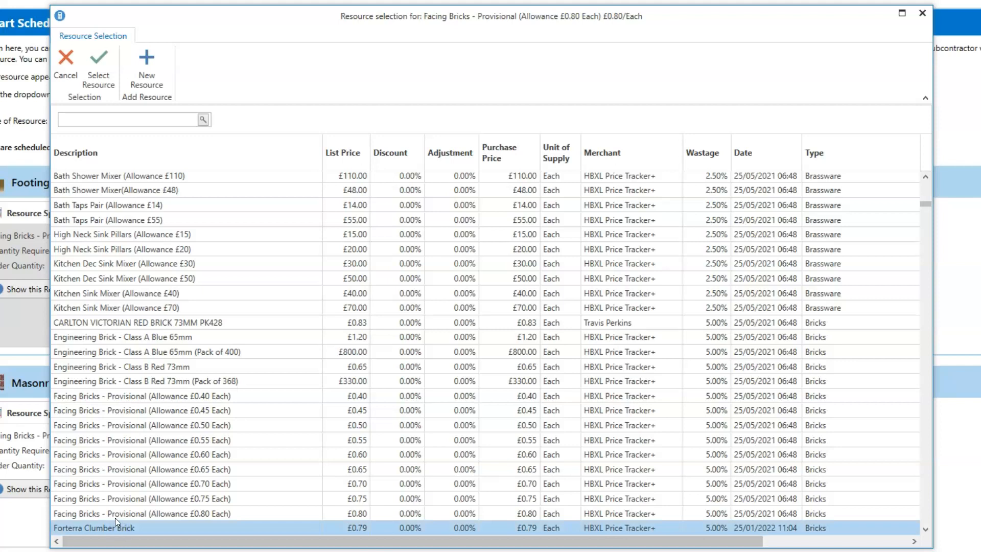
left_click(96, 81)
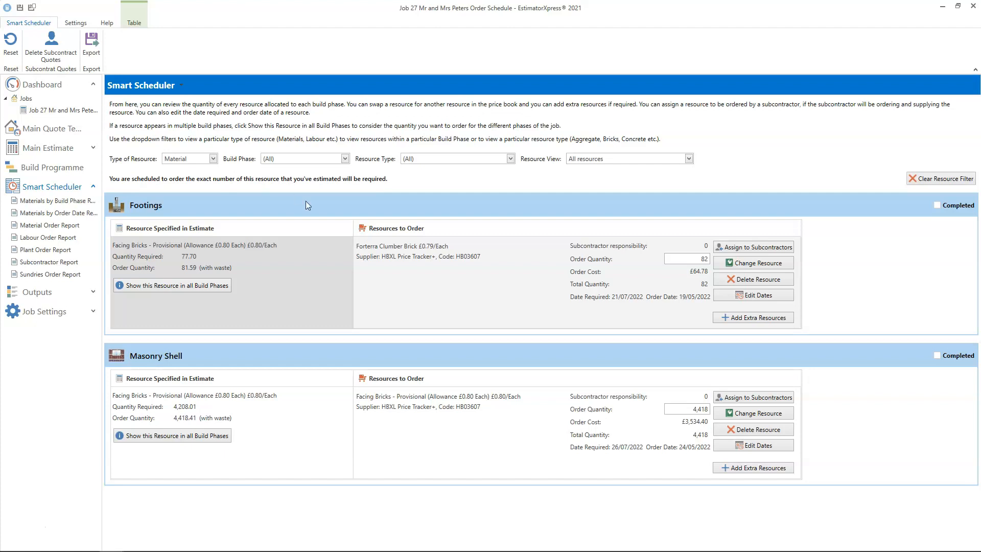
- Change the Masonry Shell facing bricks resource to the Forterra Clumber Brick
left_click(745, 414)
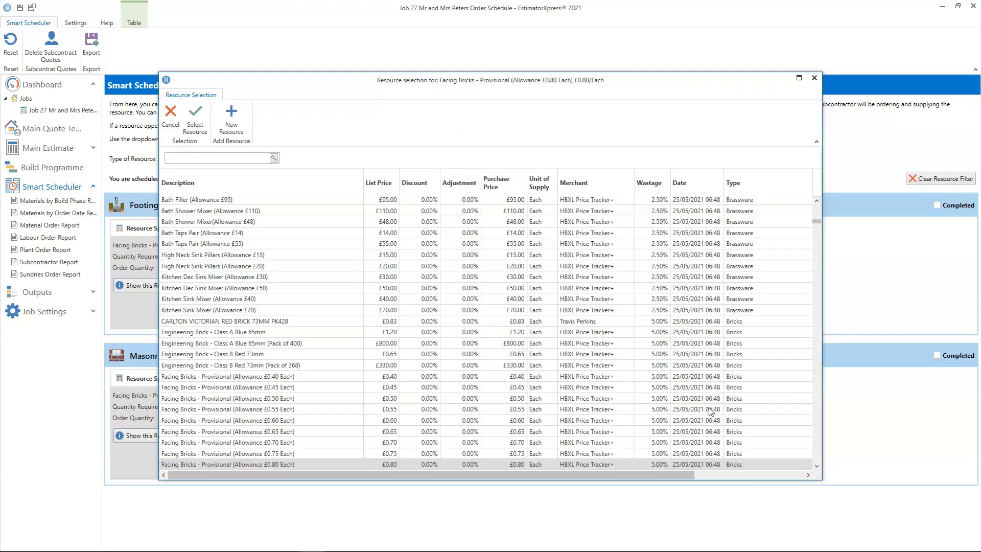
scroll(711, 411, "down", 7)
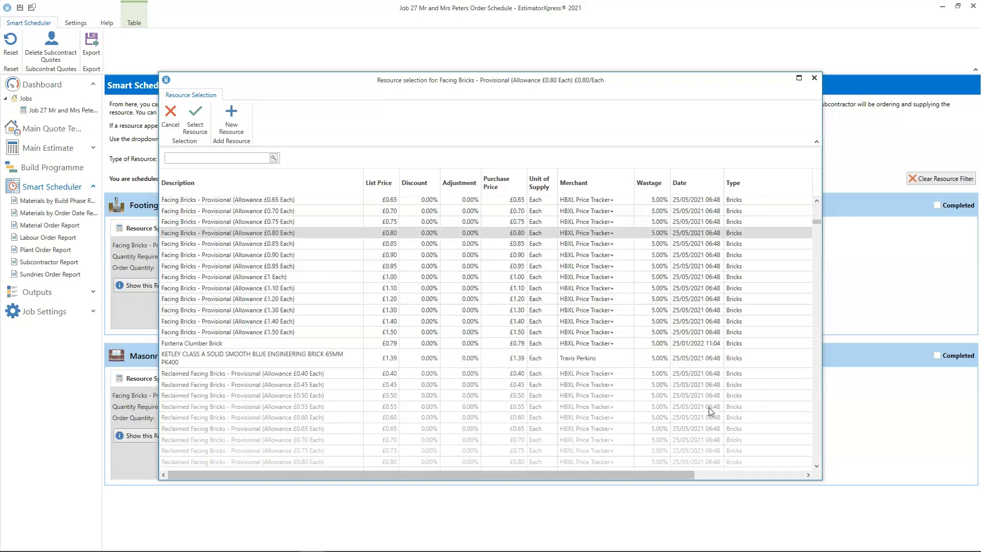
left_click(342, 343)
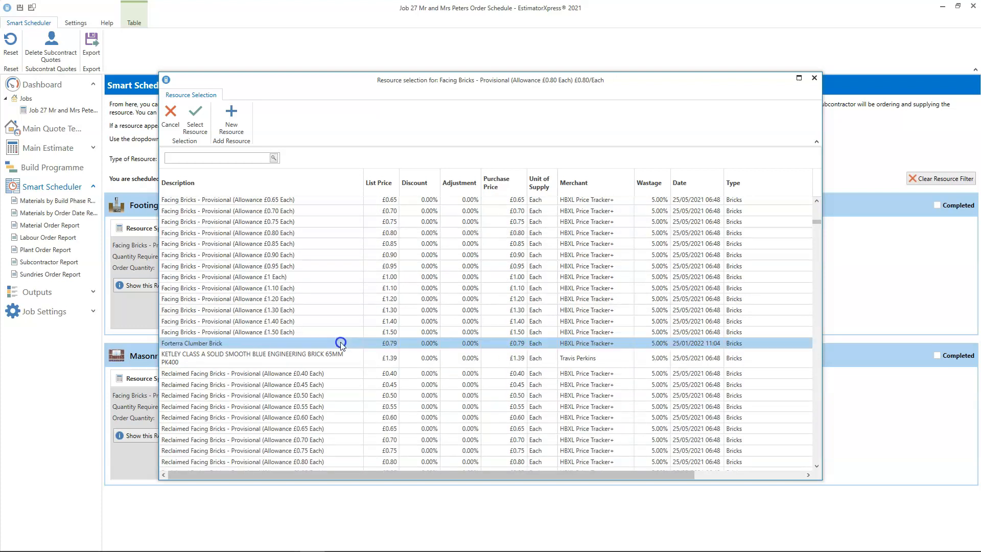
left_click(198, 122)
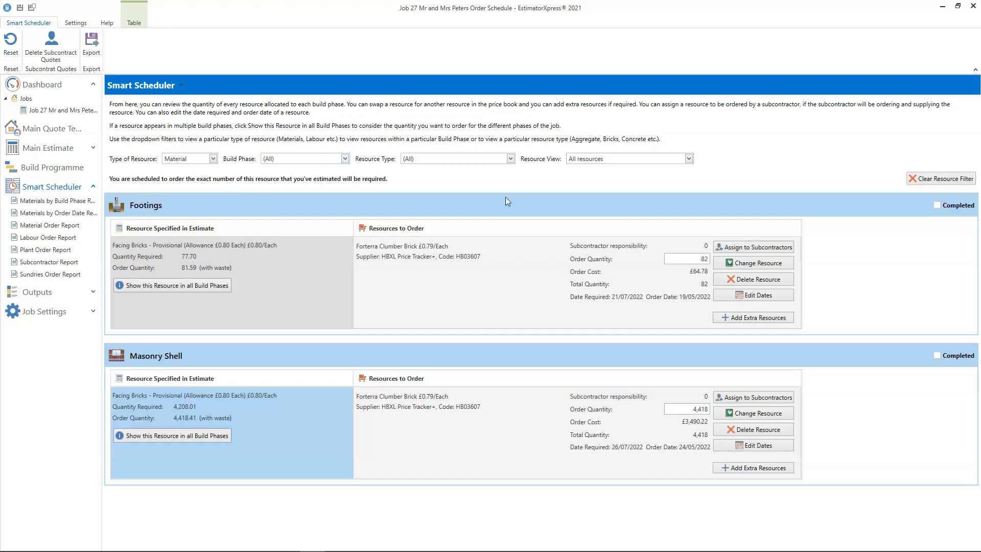
- Set the Forterra Clumber Brick order quantity to 4500 in Footings and 0 in Masonry Shell
left_click(695, 259)
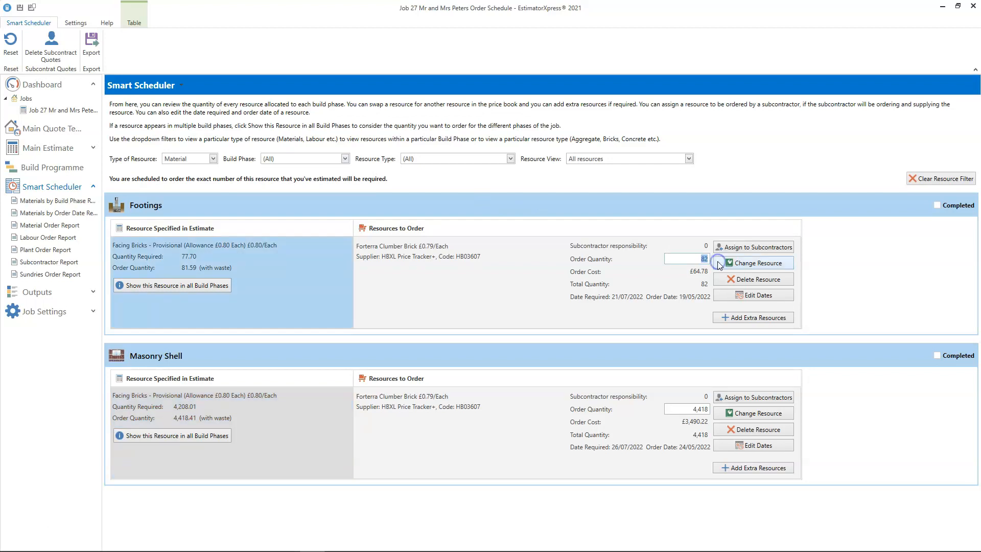
type("4500")
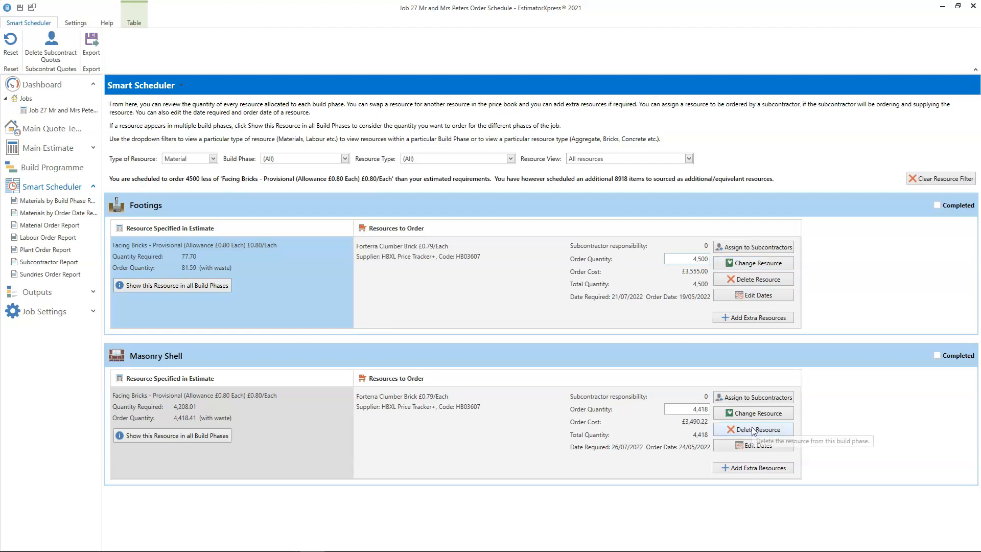
left_click(708, 409)
type("0")
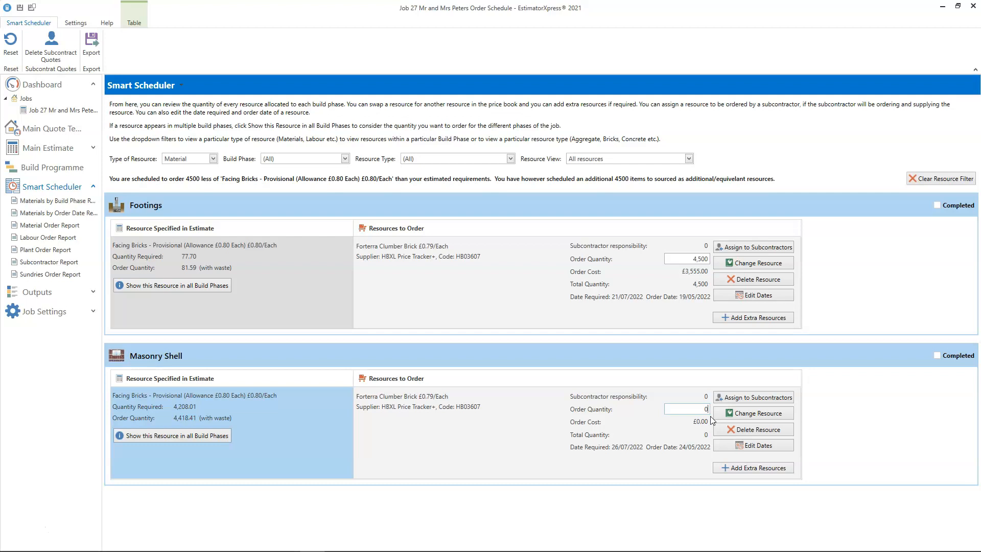
- Show the Blue Circle Mastercrete cement across all build phases and set its Footings order quantity to 60
left_click(940, 178)
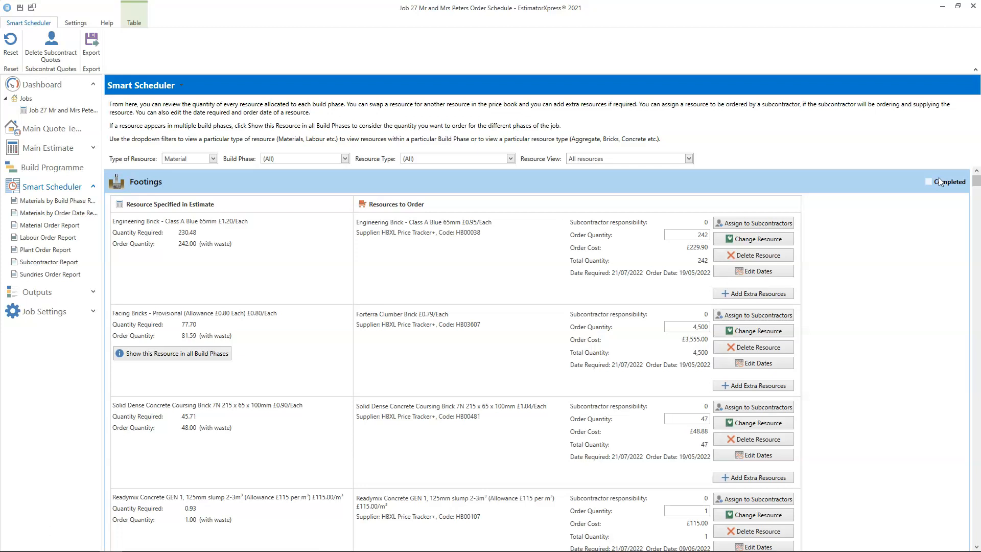
left_click_drag(976, 183, 976, 195)
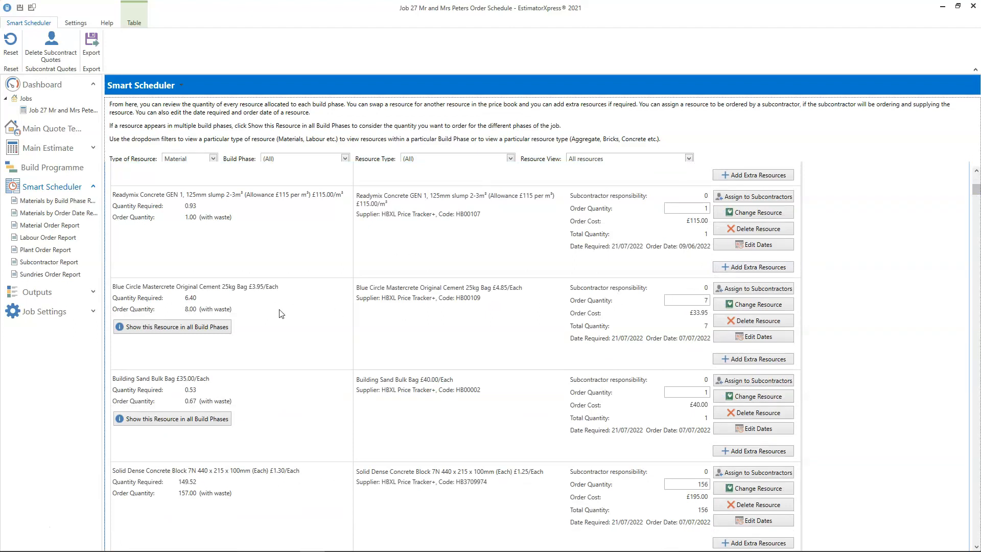
left_click(215, 327)
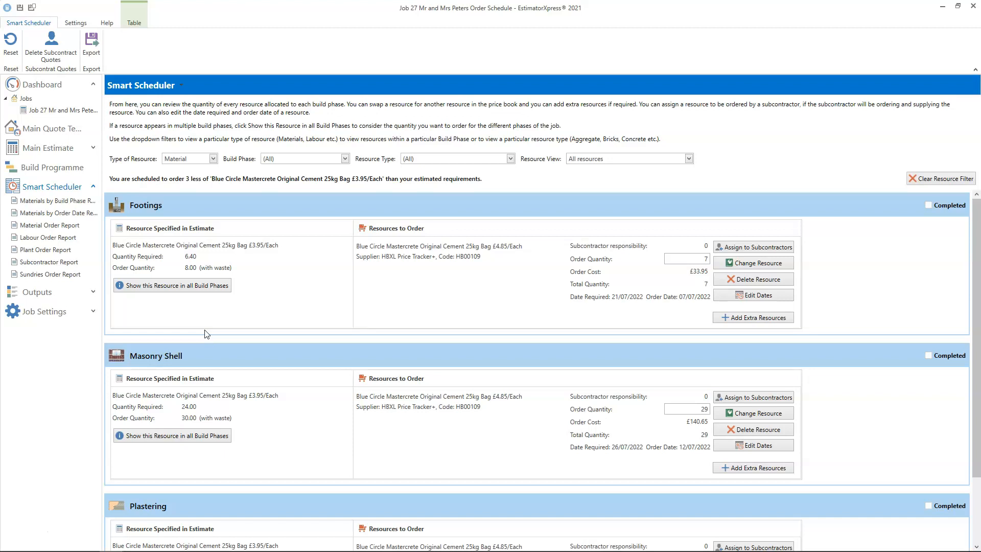
scroll(207, 334, "down", 1)
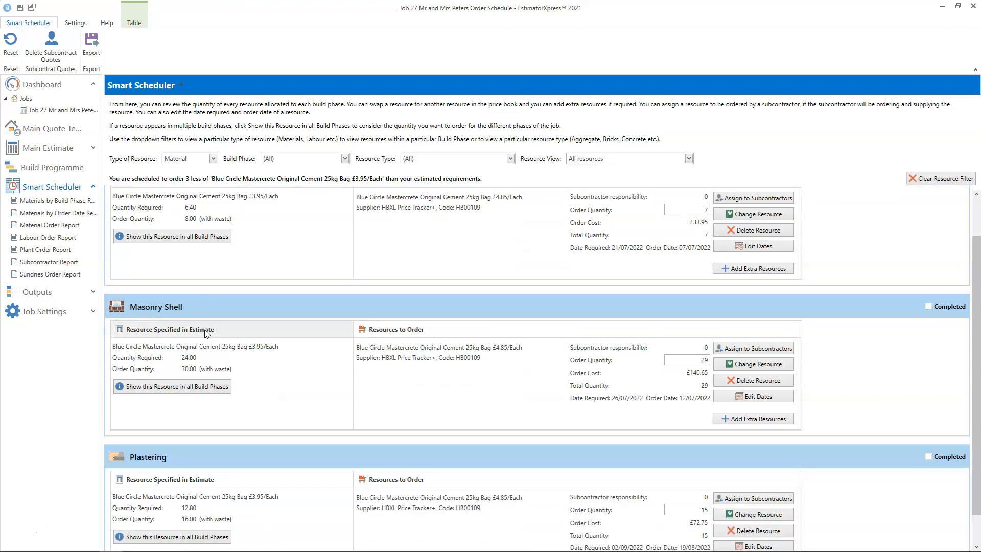
scroll(207, 334, "up", 1)
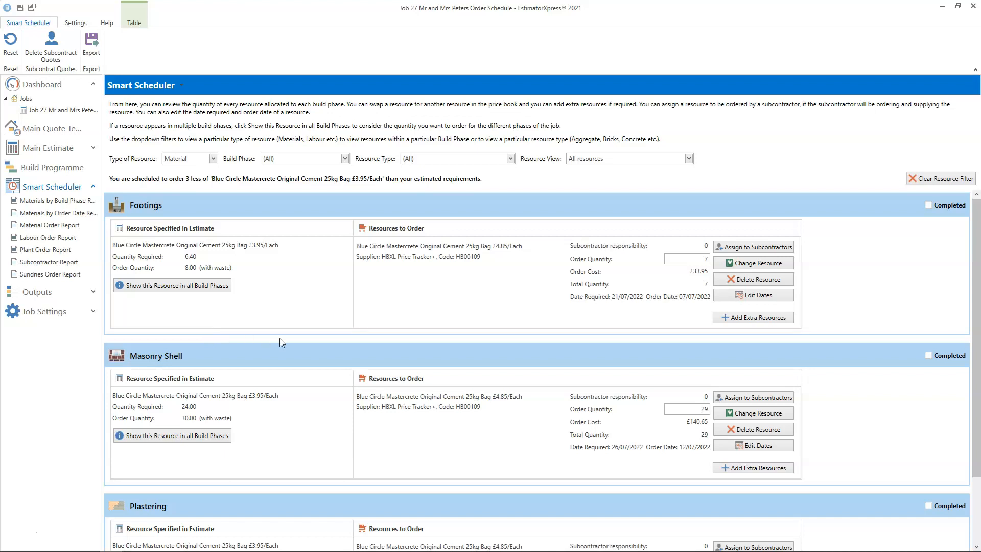
left_click(709, 257)
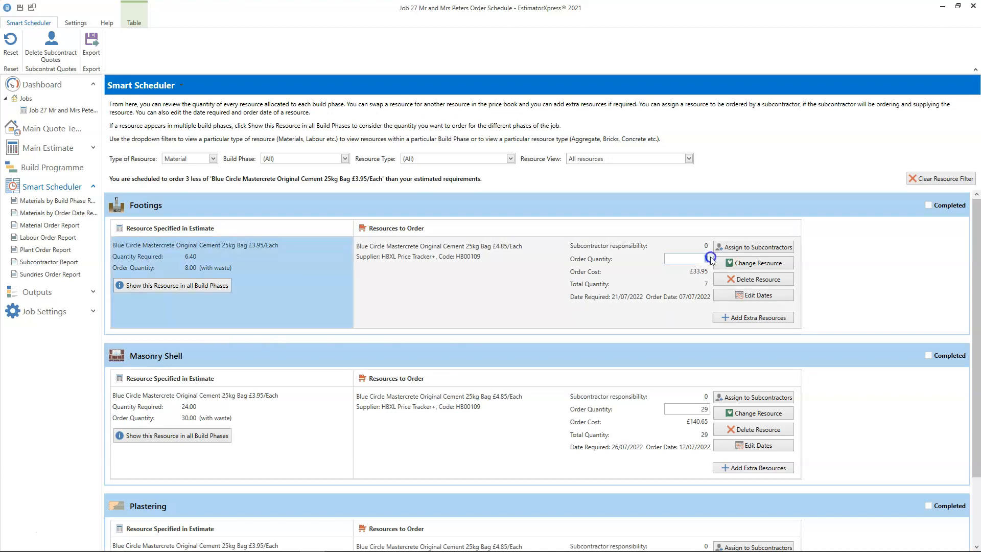
type("60")
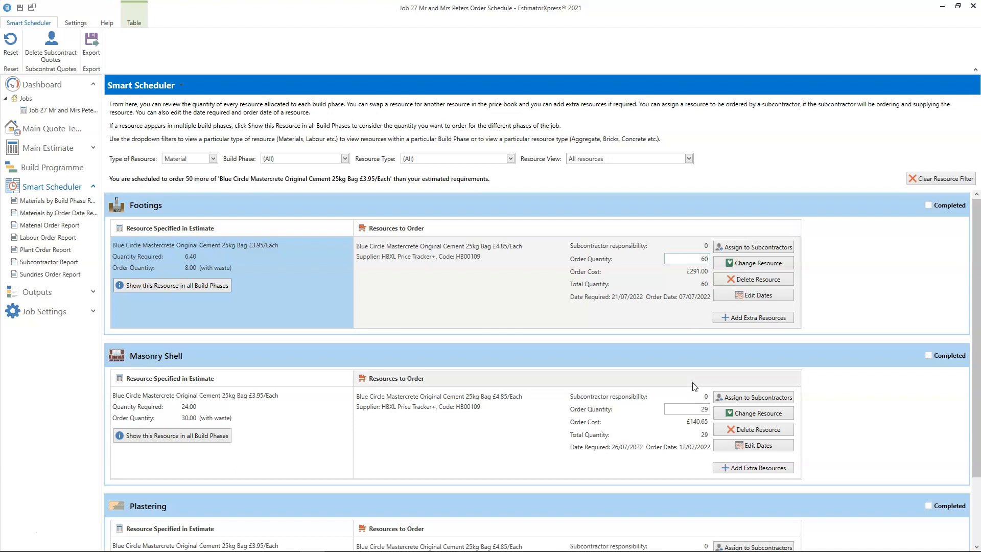
- Set the Blue Circle cement order quantities for Masonry Shell and Plastering to 0
left_click(705, 409)
type("0")
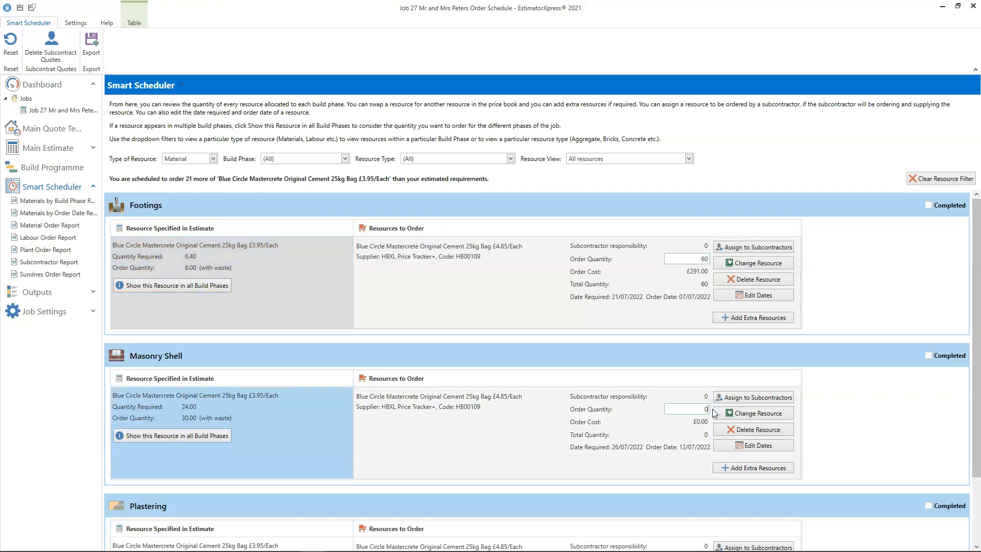
scroll(713, 410, "down", 1)
left_click(710, 510)
type("0")
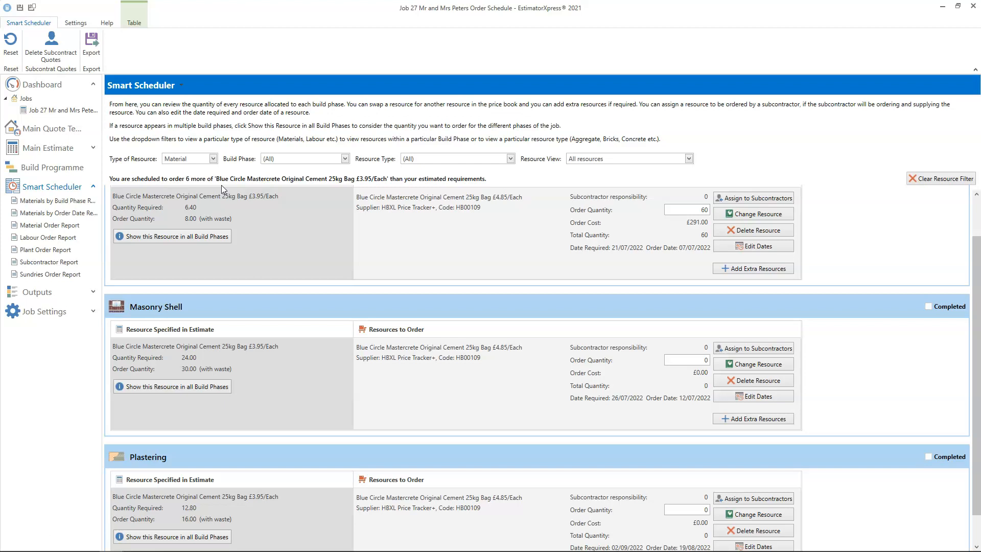
- Clear the resource filter and filter the scheduler to the Plastering build phase
scroll(222, 184, "down", 1)
scroll(222, 185, "up", 3)
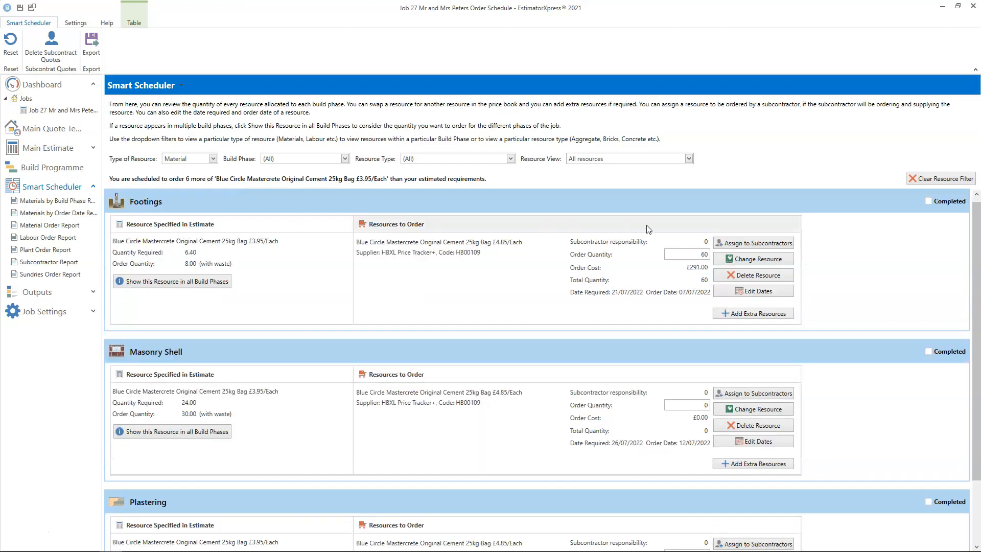
left_click(953, 180)
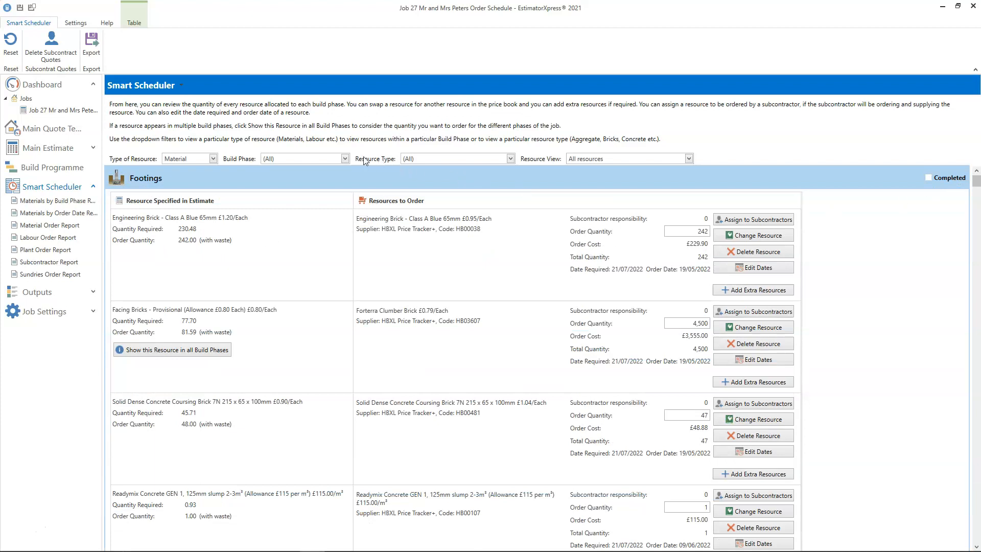
left_click(344, 159)
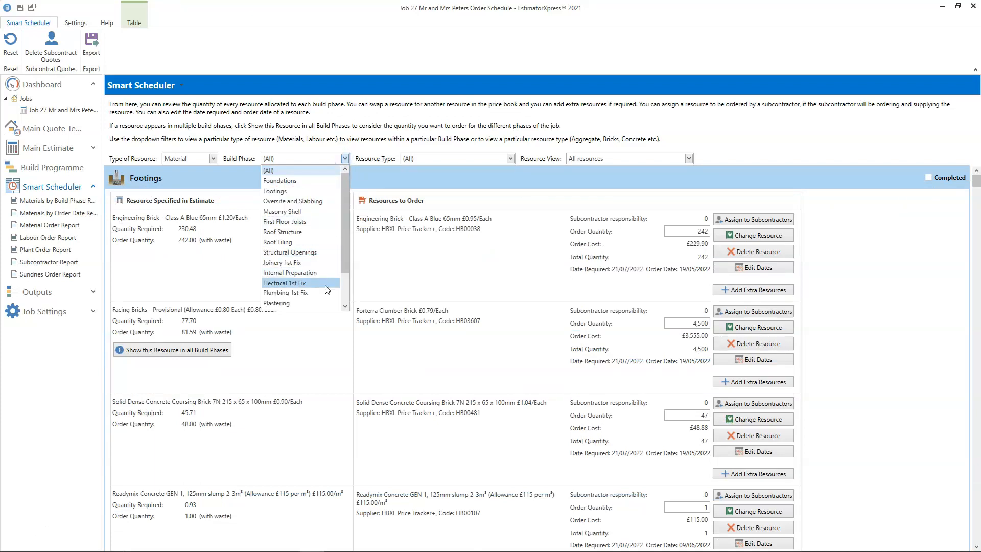
left_click(277, 303)
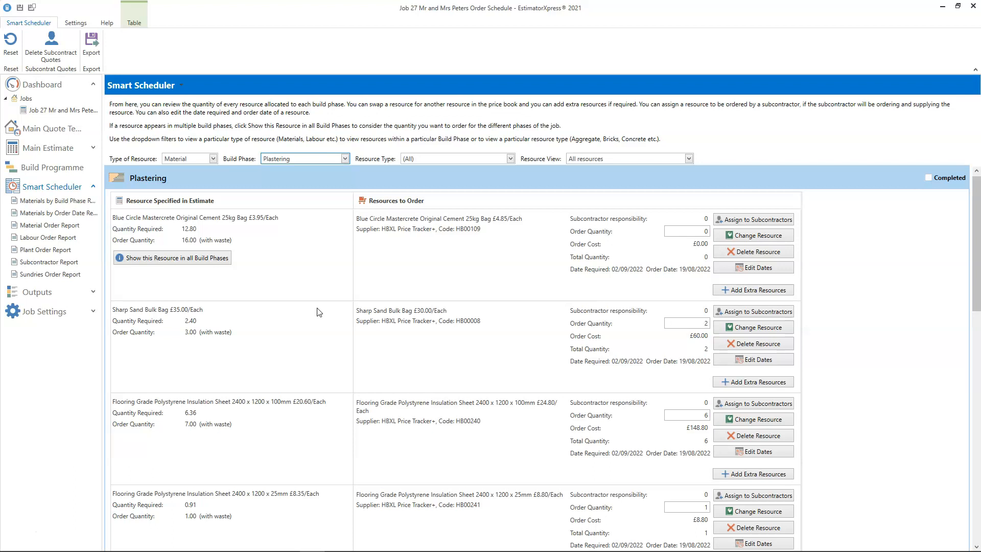
- Open subcontractor assignment for the Plasterboard Adhesive and add a subcontract quote for contractor Plasterer described as Plaster the extension
scroll(318, 312, "down", 8)
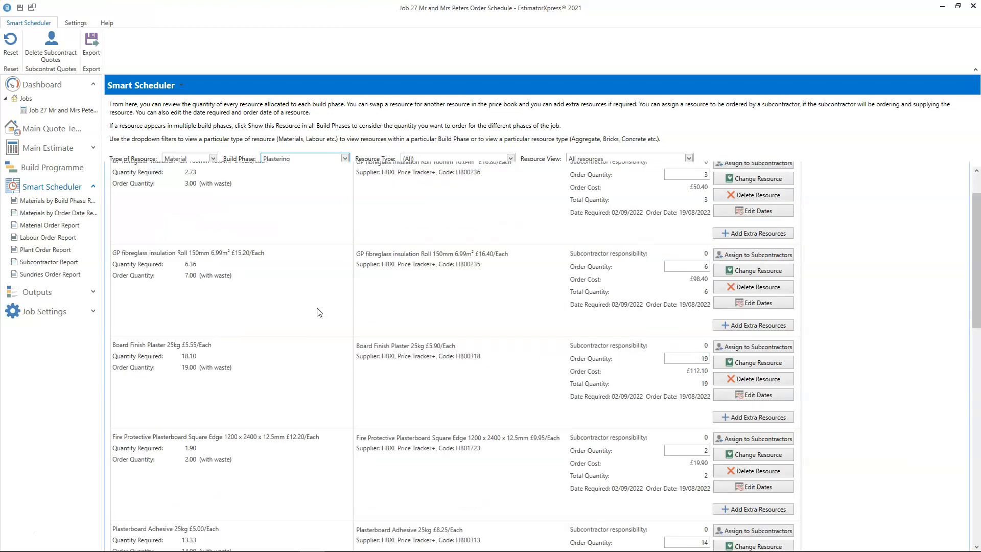
scroll(318, 313, "down", 3)
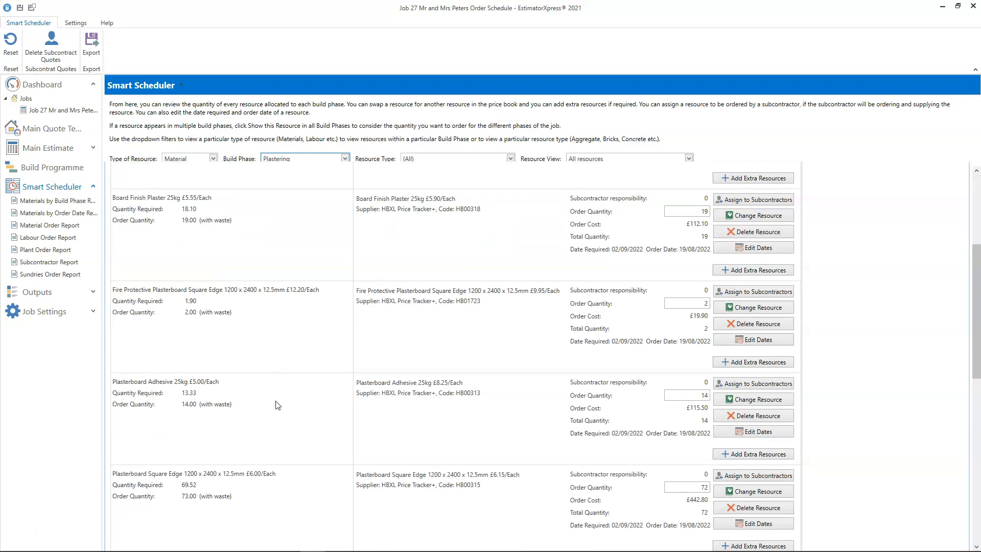
left_click(751, 385)
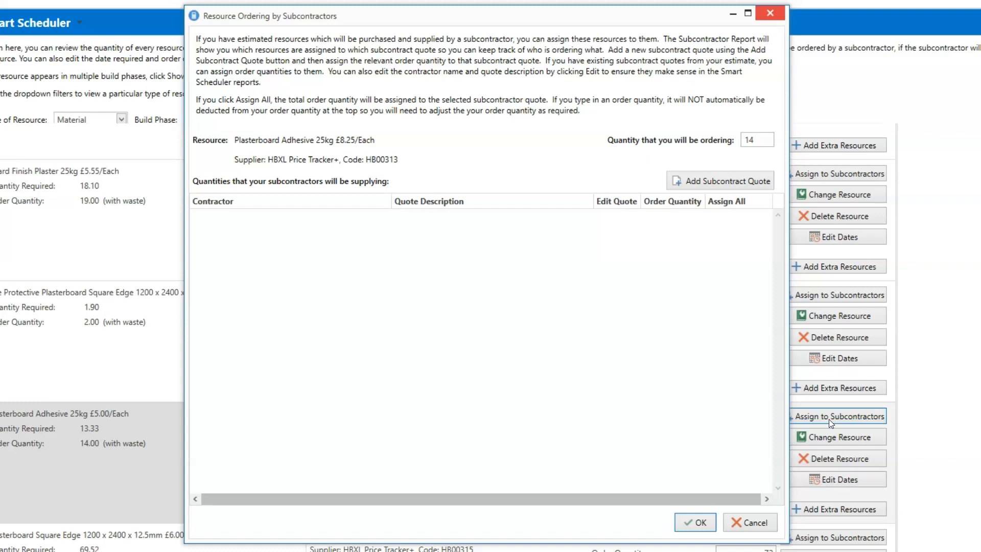
left_click(722, 184)
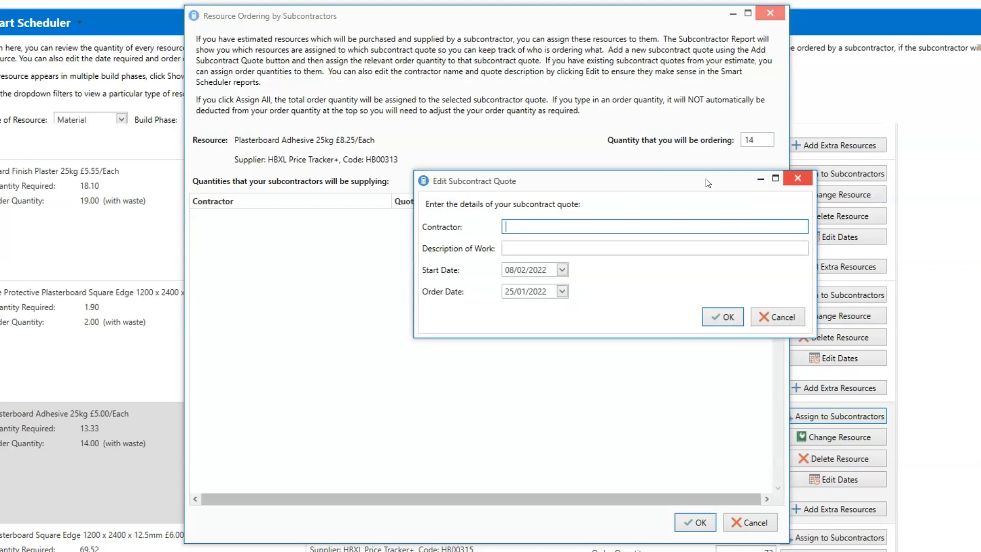
type("Plasterer")
left_click(545, 248)
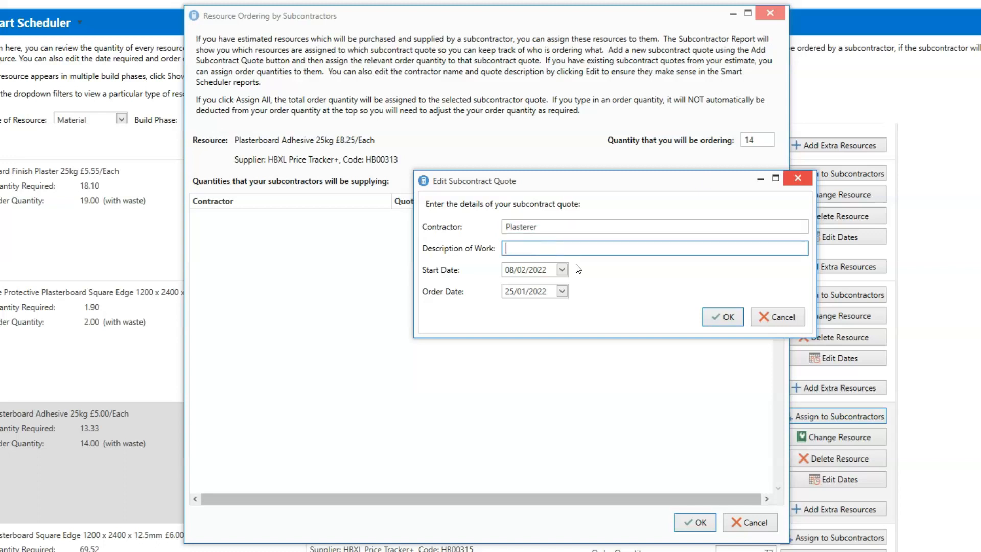
type("Plaster the extension")
- Set the subcontract quote's start date to 02/09/2022 and order date to 19/08/2022, and save the quote
left_click(562, 273)
left_click(642, 294)
left_click(641, 294)
left_click(641, 294)
left_click(641, 293)
left_click(642, 294)
left_click(642, 294)
left_click(641, 293)
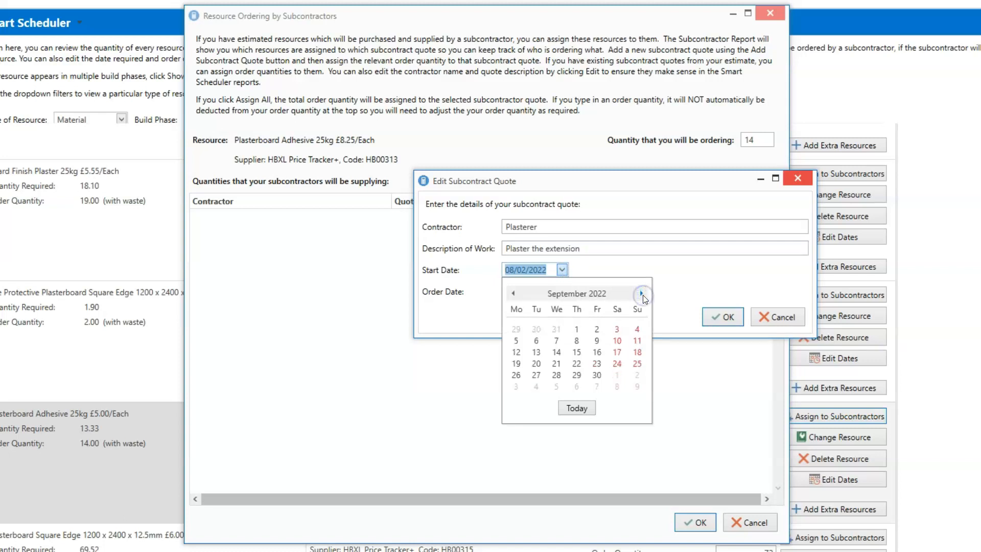
left_click(598, 328)
left_click(560, 291)
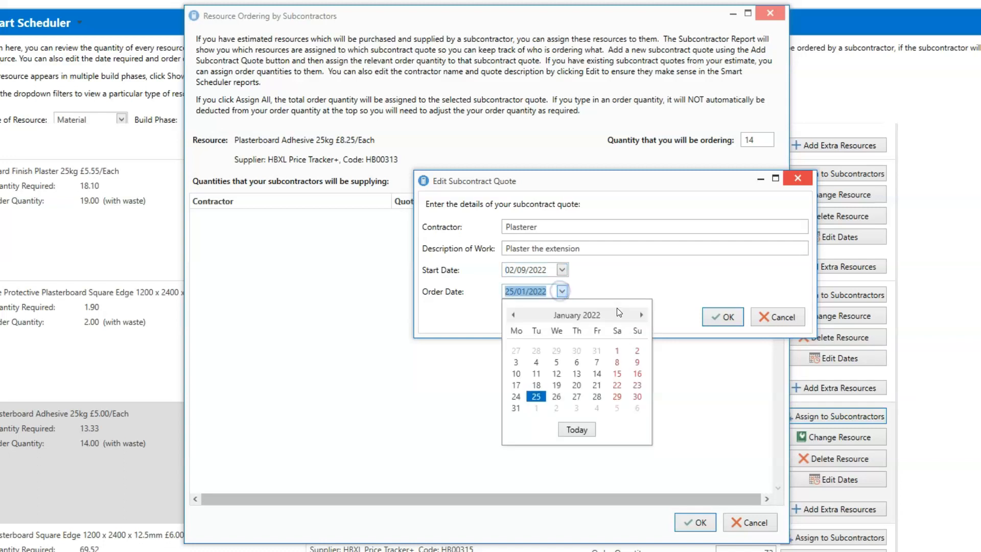
left_click(641, 315)
left_click(641, 314)
left_click(641, 315)
left_click(641, 314)
left_click(641, 315)
left_click(641, 314)
left_click(641, 315)
left_click(598, 384)
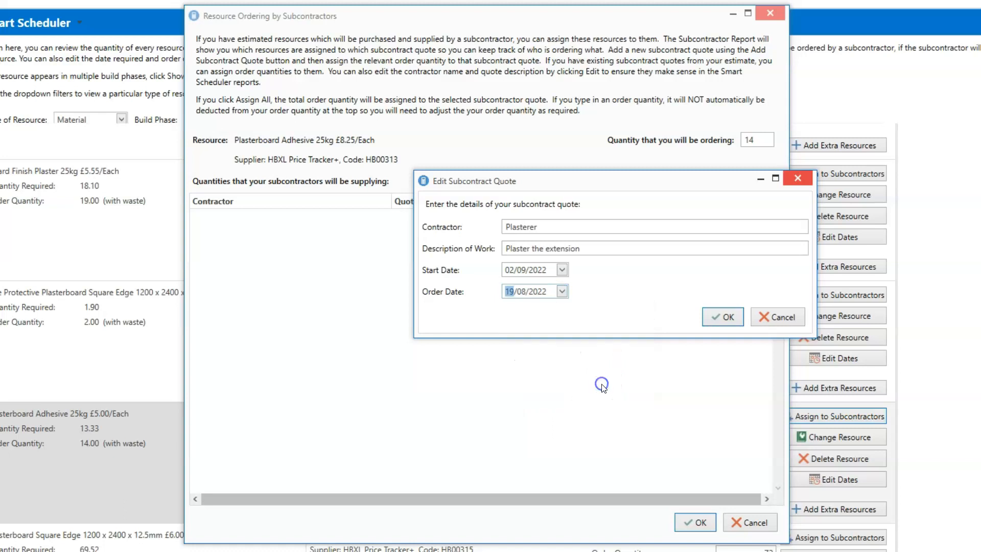
left_click(726, 317)
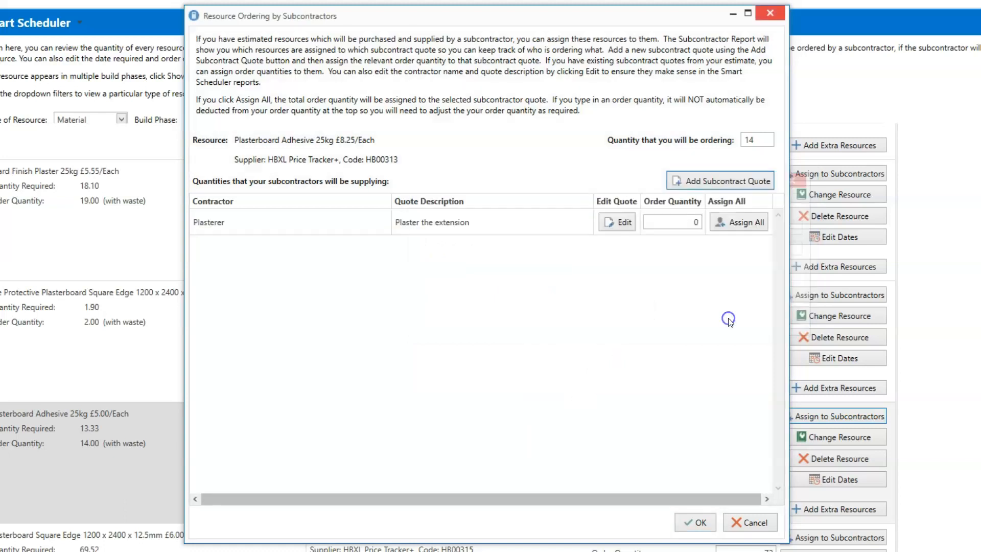
- Assign the full Plasterboard Adhesive and Plasterboard Square Edge order quantities to the Plasterer quote
left_click(746, 225)
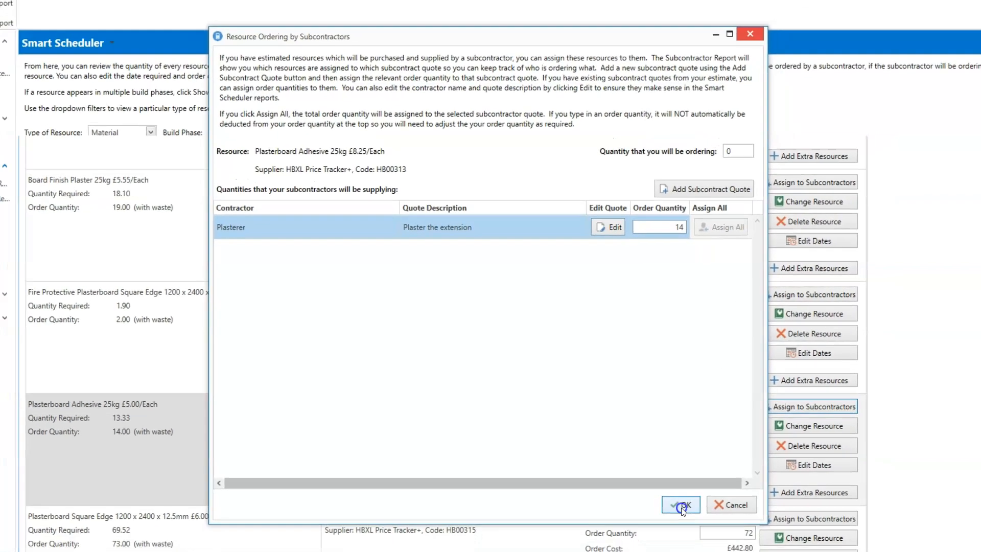
left_click(694, 522)
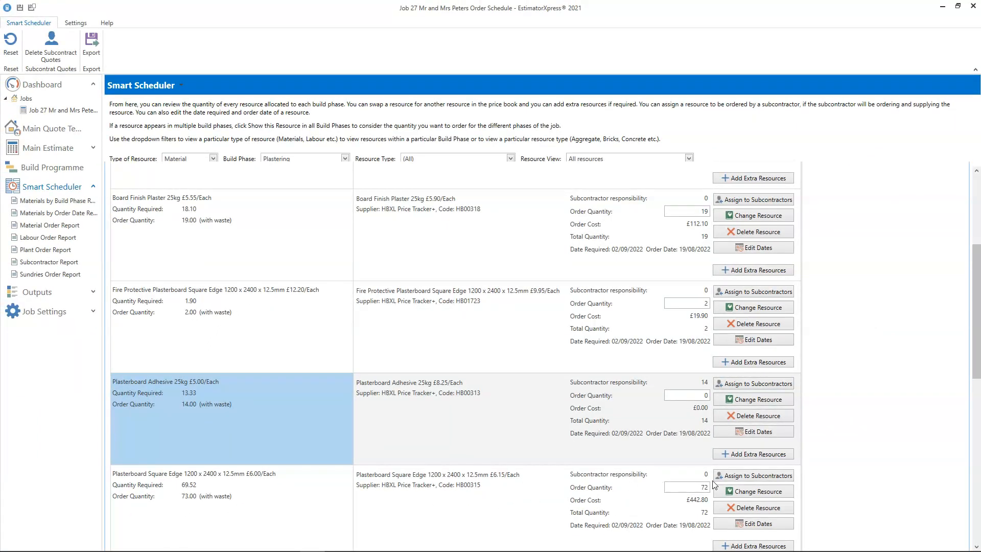
left_click(748, 477)
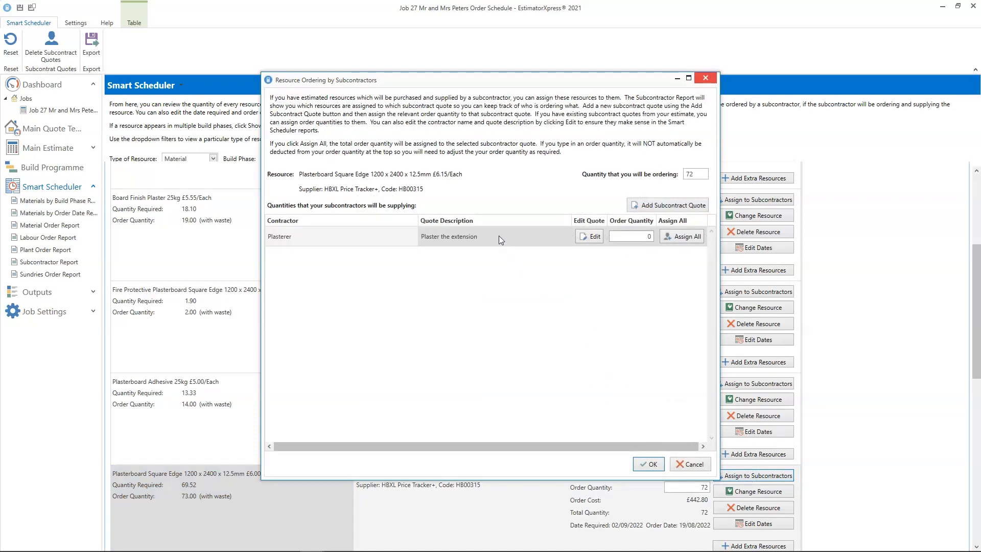
left_click(684, 238)
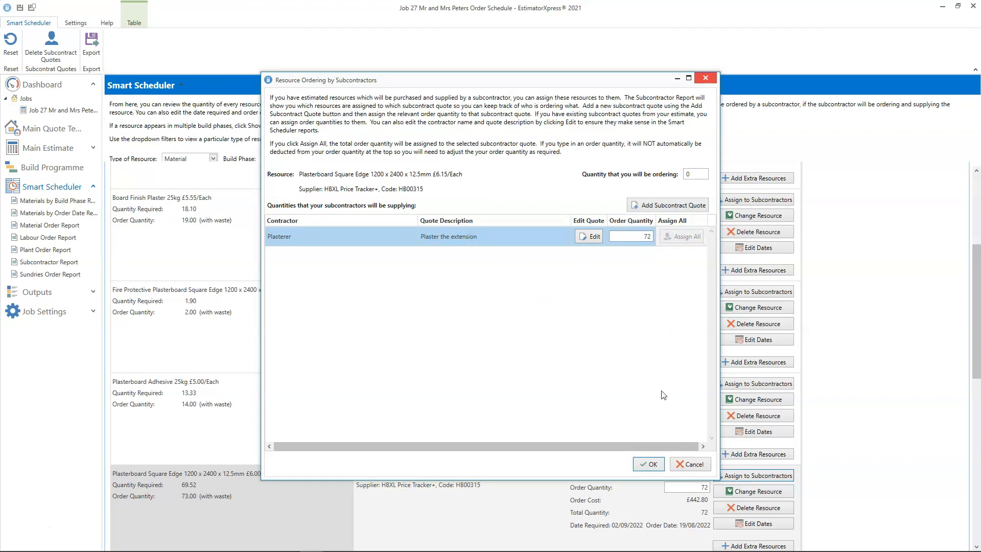
left_click(650, 464)
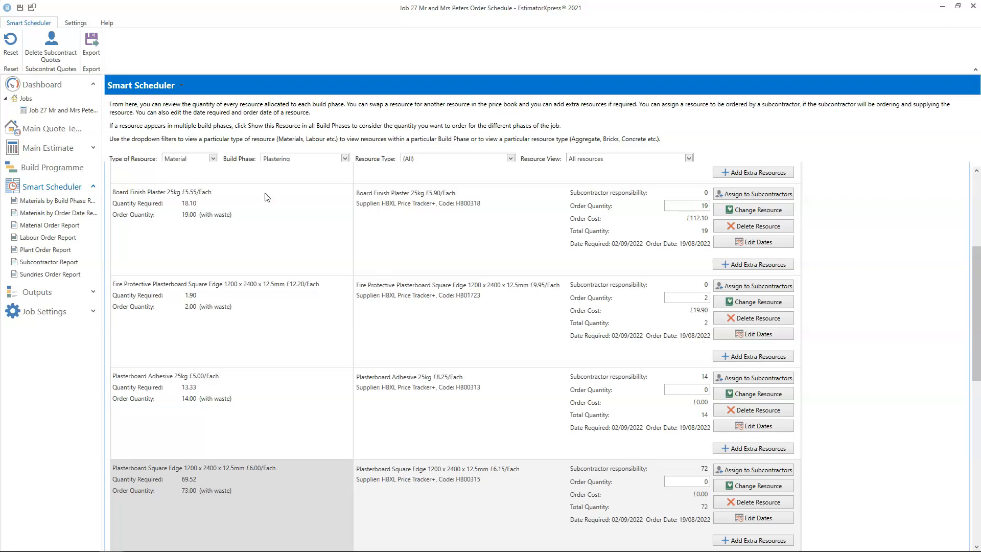
- Examine the options in the resource type, build phase and resource view filters
scroll(257, 189, "up", 5)
scroll(257, 189, "up", 1)
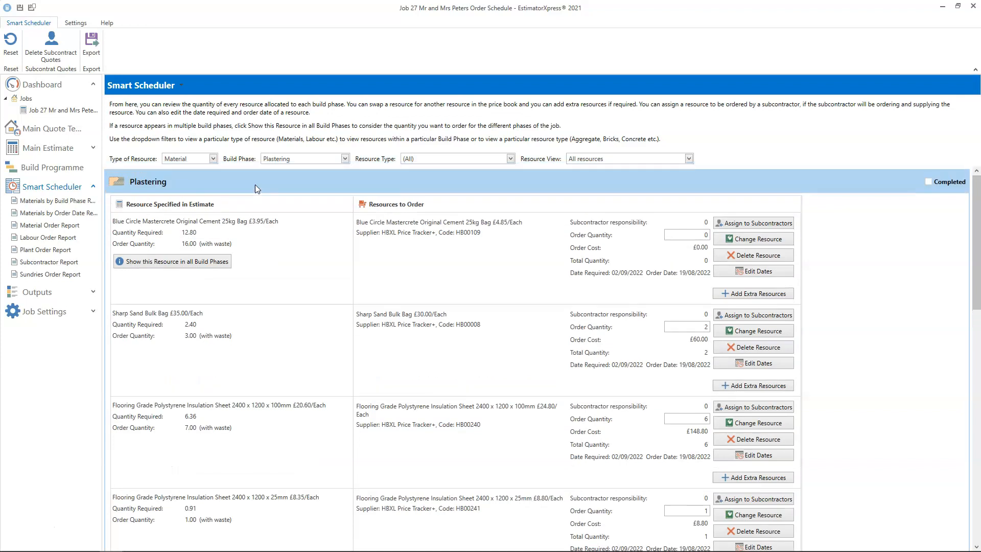
left_click(213, 159)
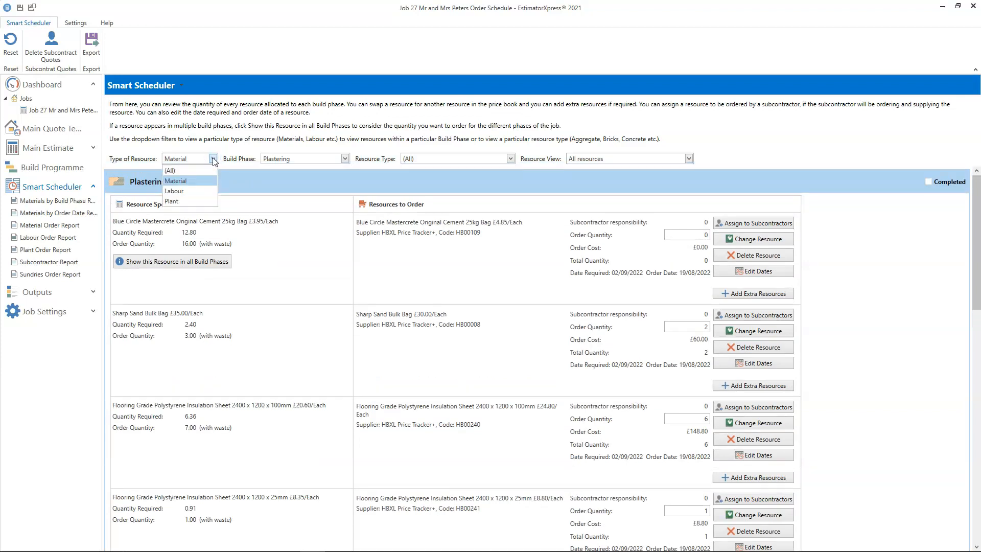
left_click(345, 162)
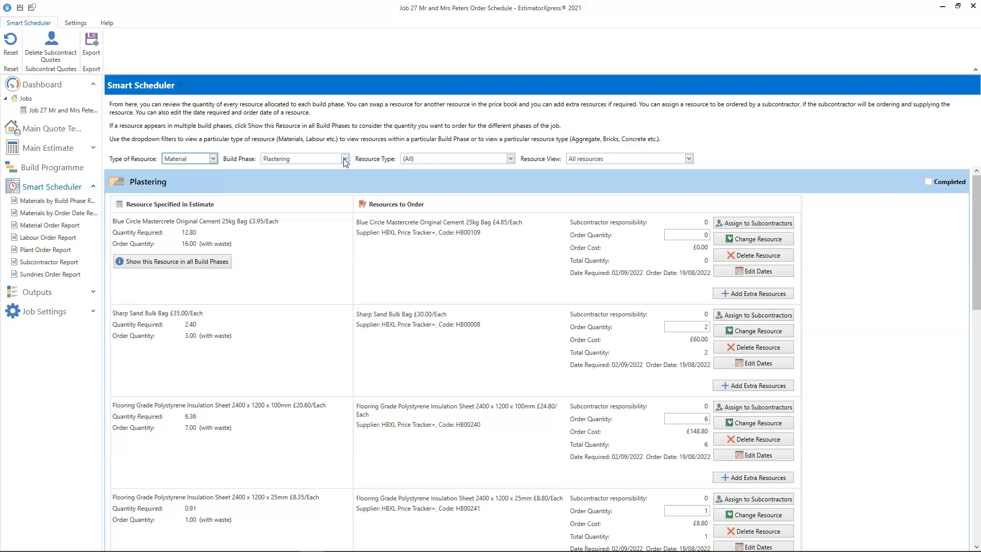
left_click(346, 159)
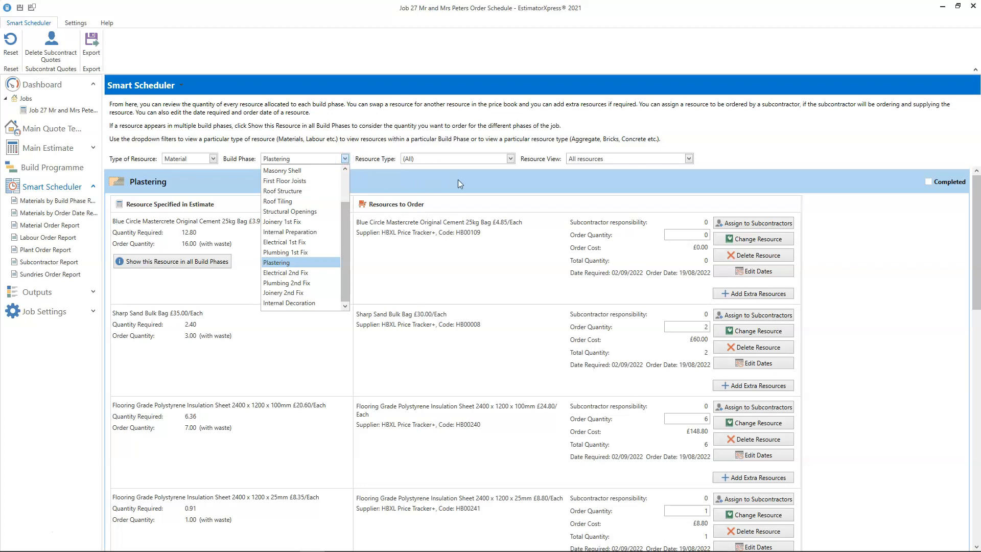
left_click(509, 159)
left_click(509, 159)
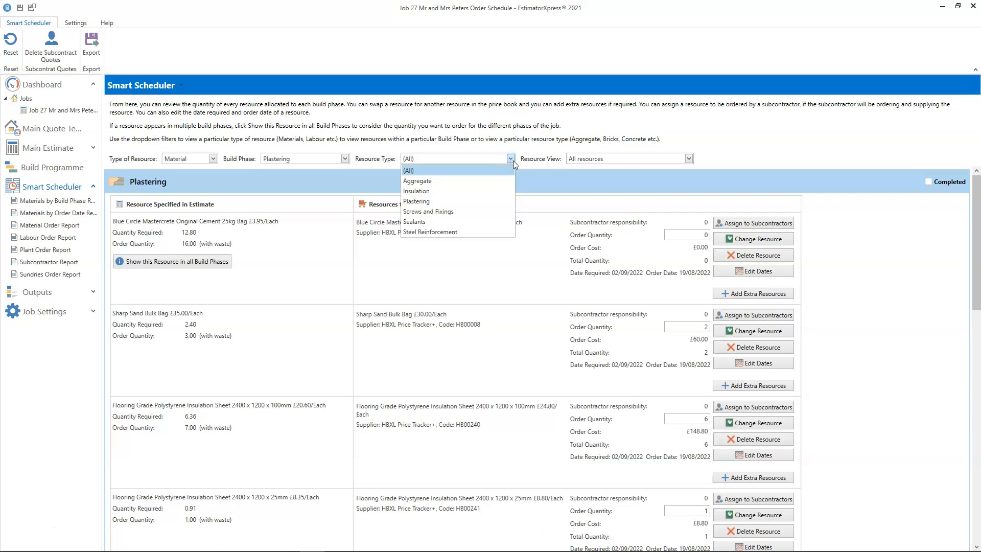
left_click(689, 160)
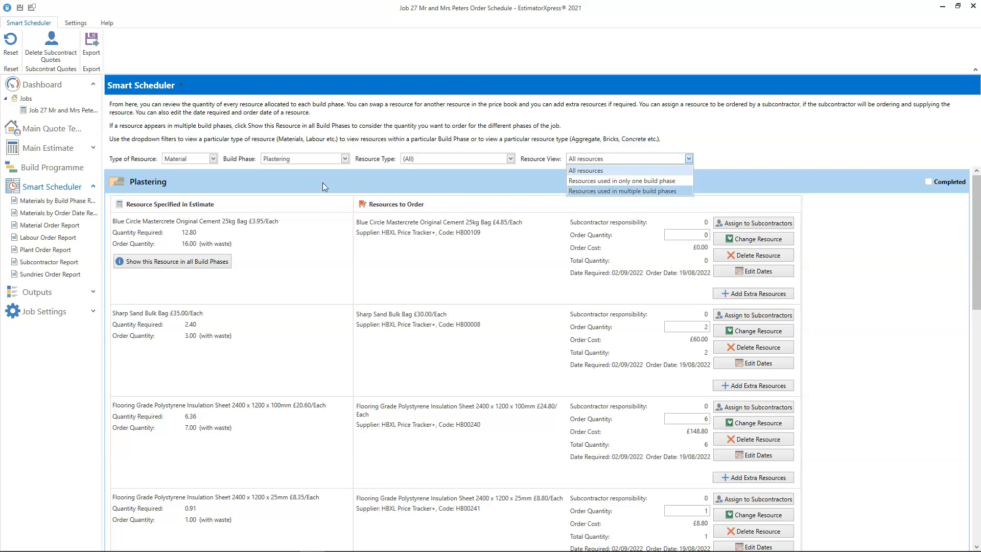
- Filter the scheduler to Plant resources across all build phases
left_click(210, 161)
left_click(210, 161)
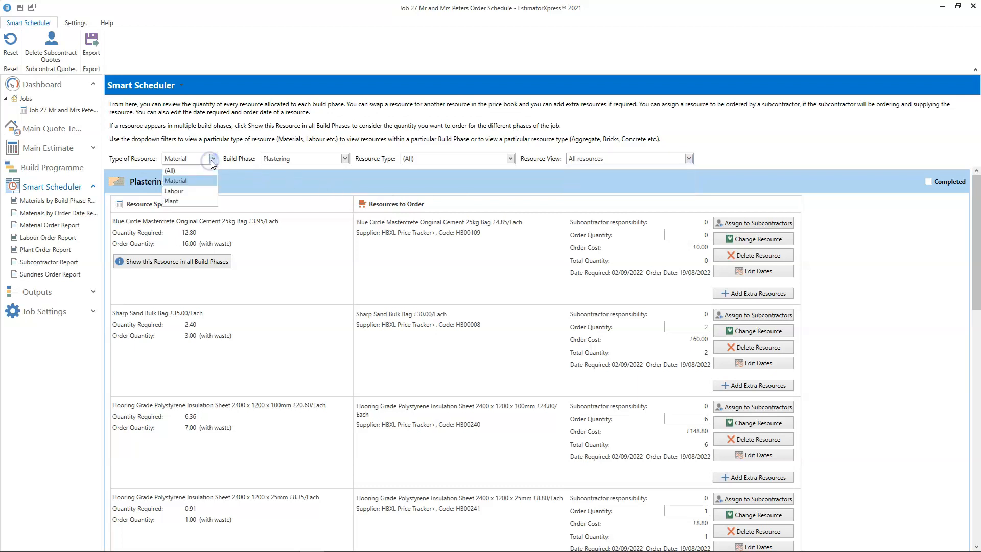
left_click(182, 201)
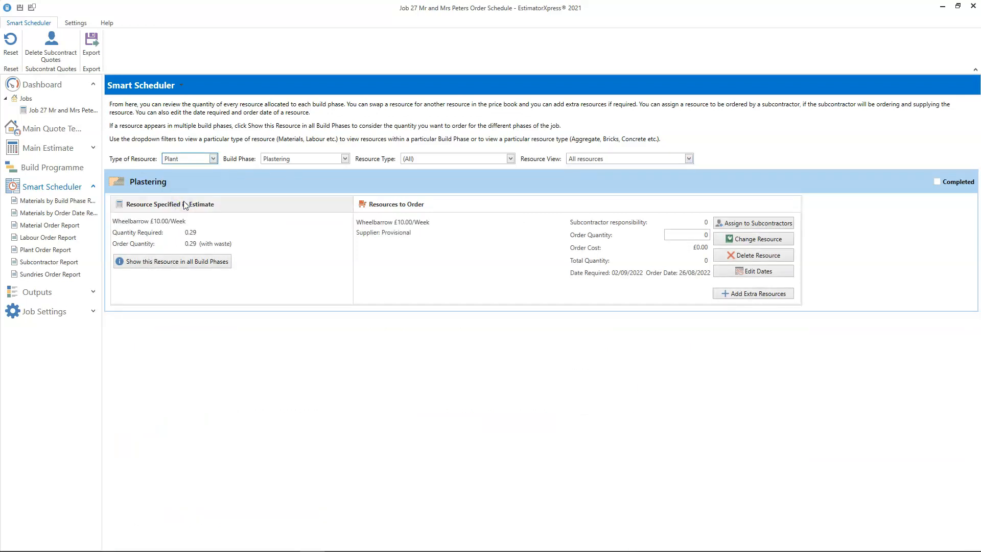
left_click(344, 159)
scroll(345, 200, "up", 2)
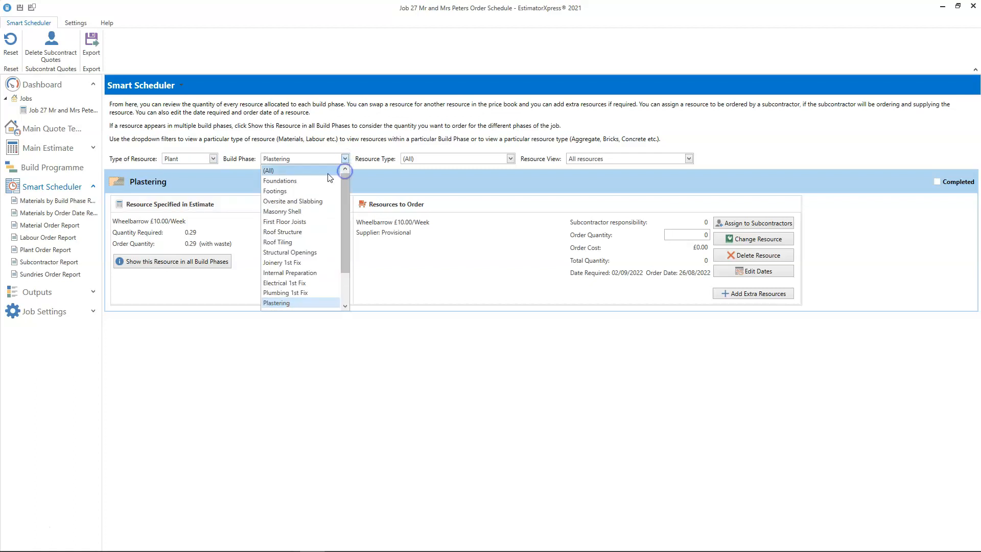
left_click(325, 173)
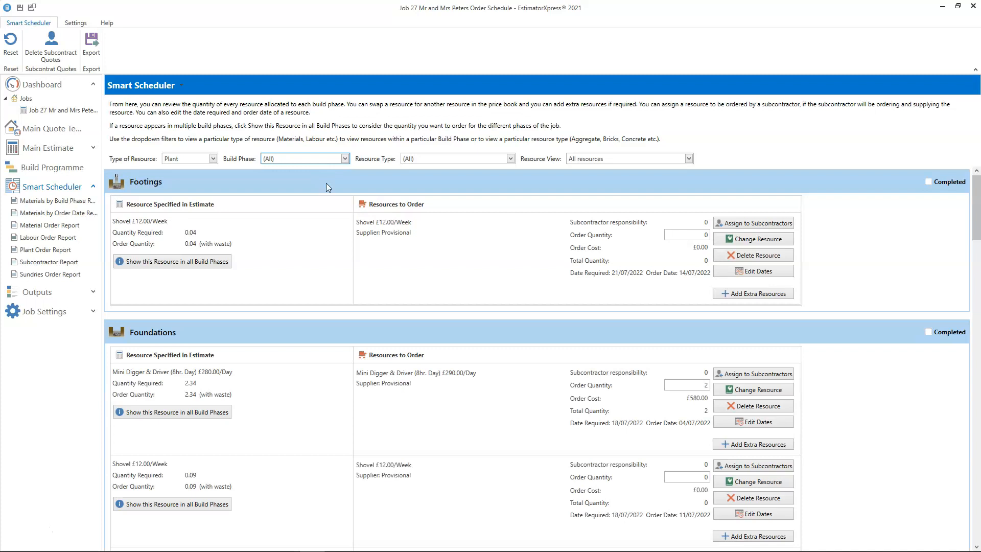
- Show the Skip - 6 Yard resource across all build phases
scroll(343, 412, "down", 3)
scroll(344, 414, "down", 9)
mouse_move(343, 414)
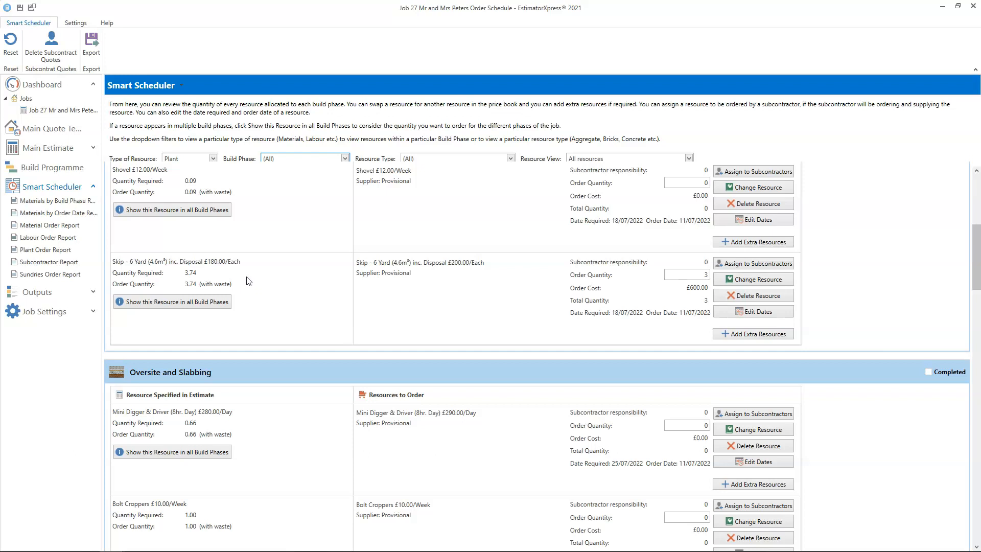
left_click(184, 302)
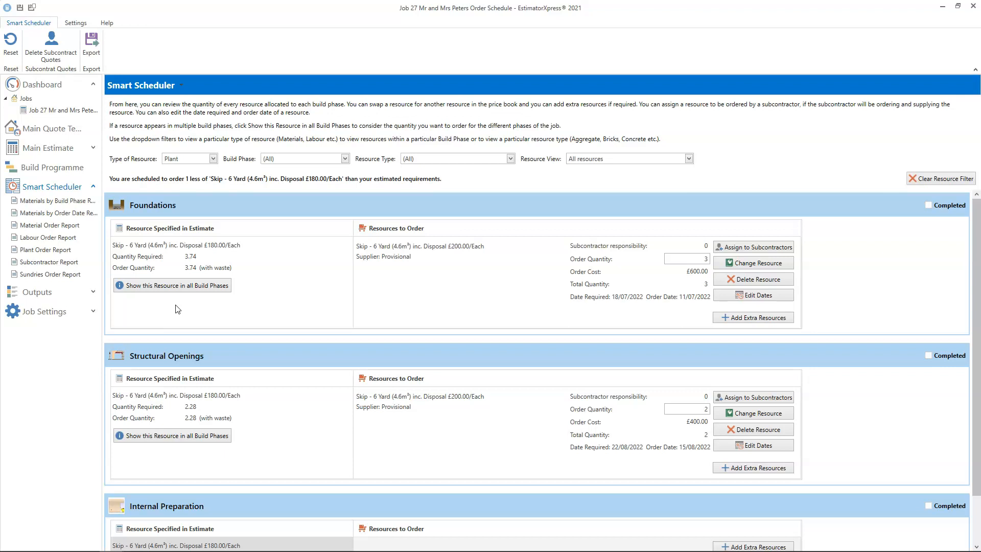
- Replace the Foundations skip with Skip - 12 Yard (9.2m³) inc. Disposal and set its order quantity to 2
left_click(739, 264)
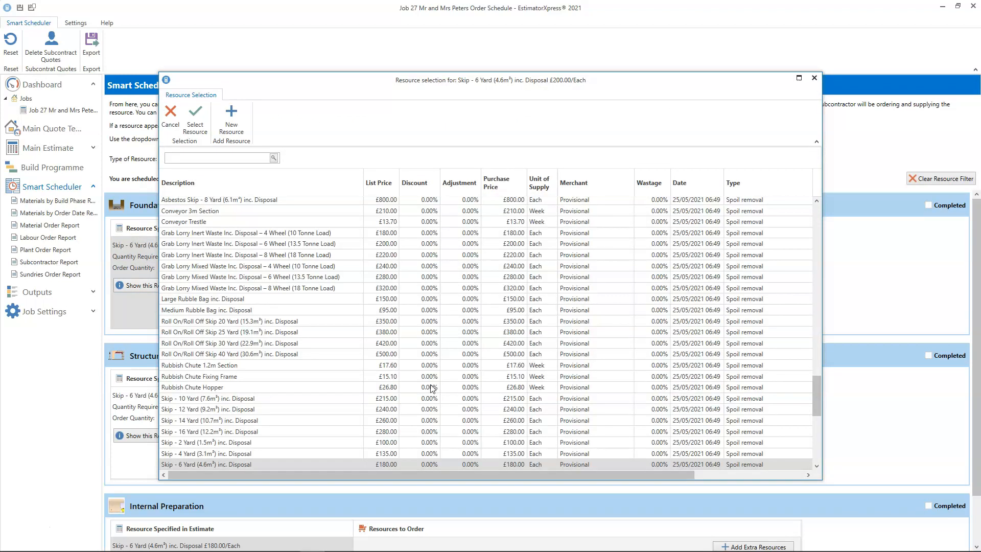
left_click(249, 410)
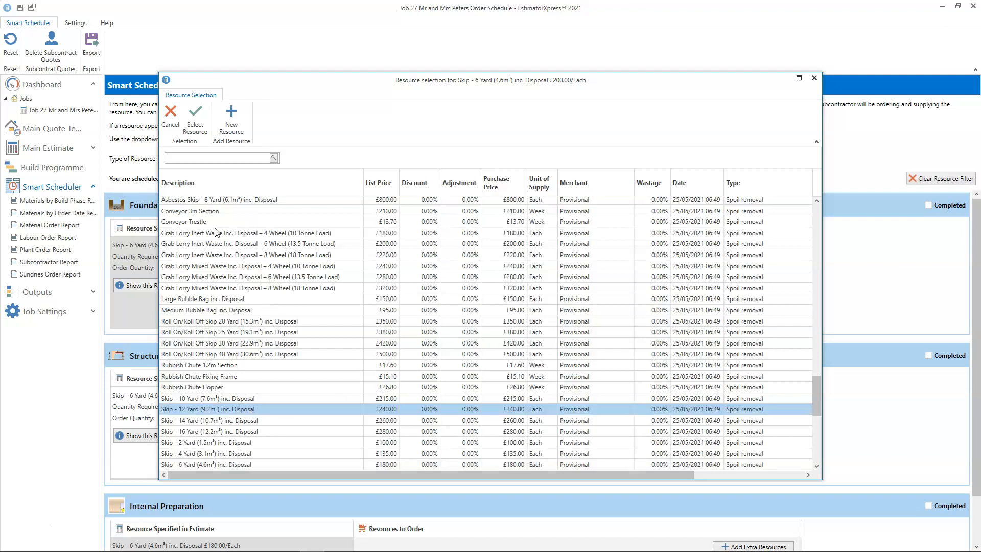
left_click(195, 119)
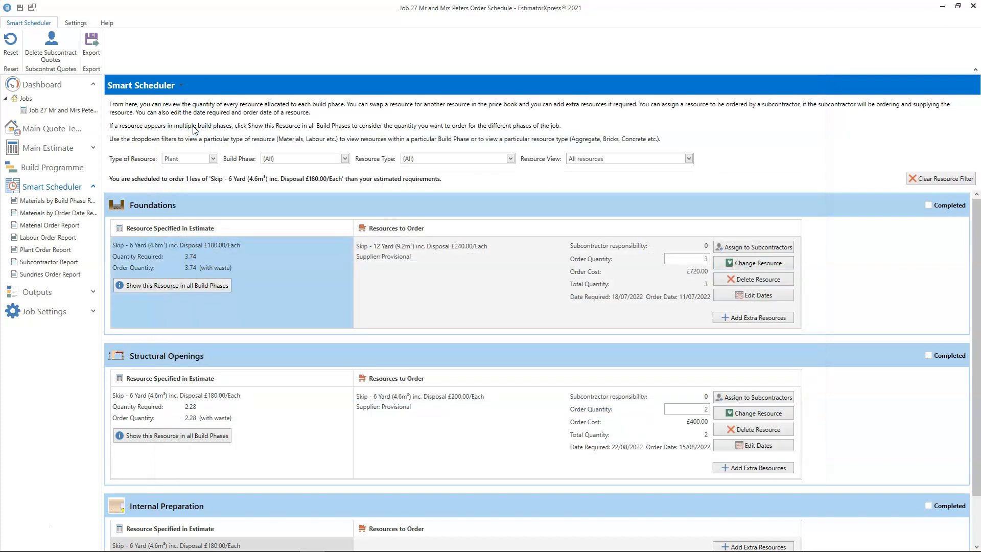
left_click(707, 257)
type("2")
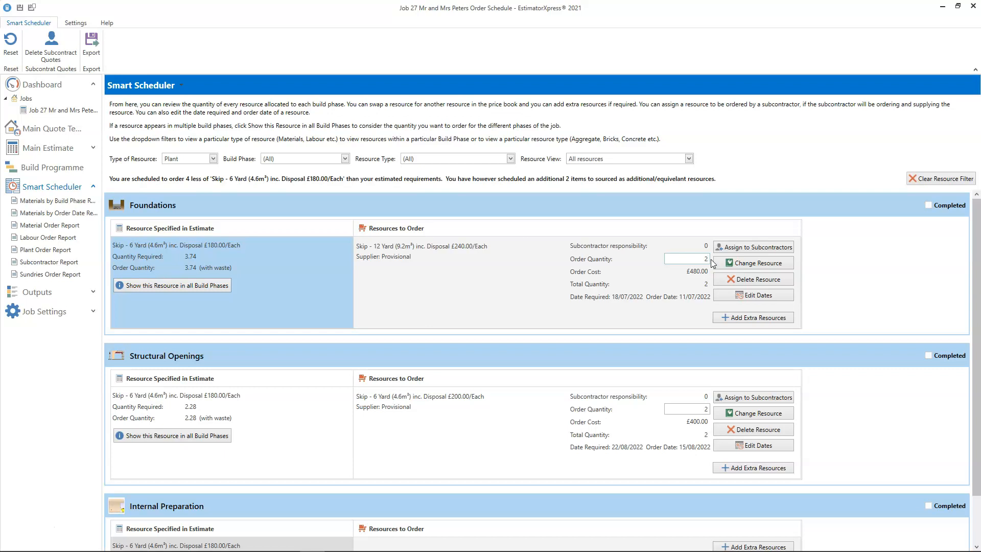
- Add Skip - 14 Yard (10.7m³) inc. Disposal as an extra Foundations resource and set both skips' order quantities to 1
left_click(741, 318)
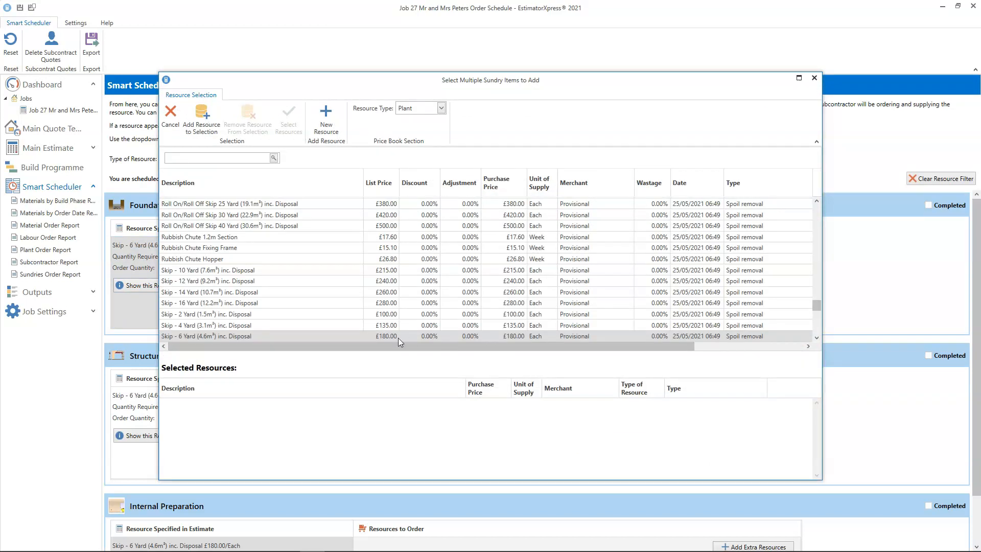
left_click(251, 294)
left_click(200, 125)
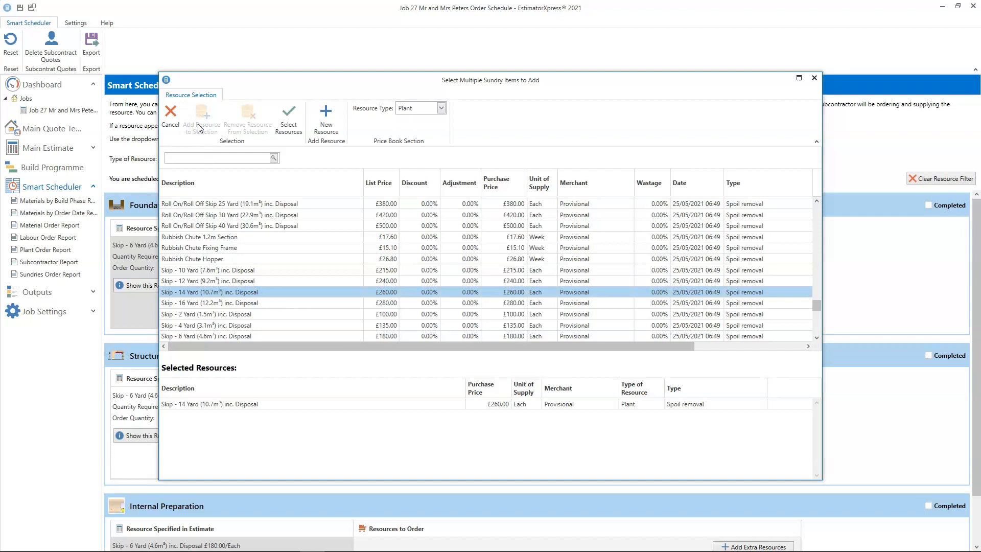
left_click(289, 124)
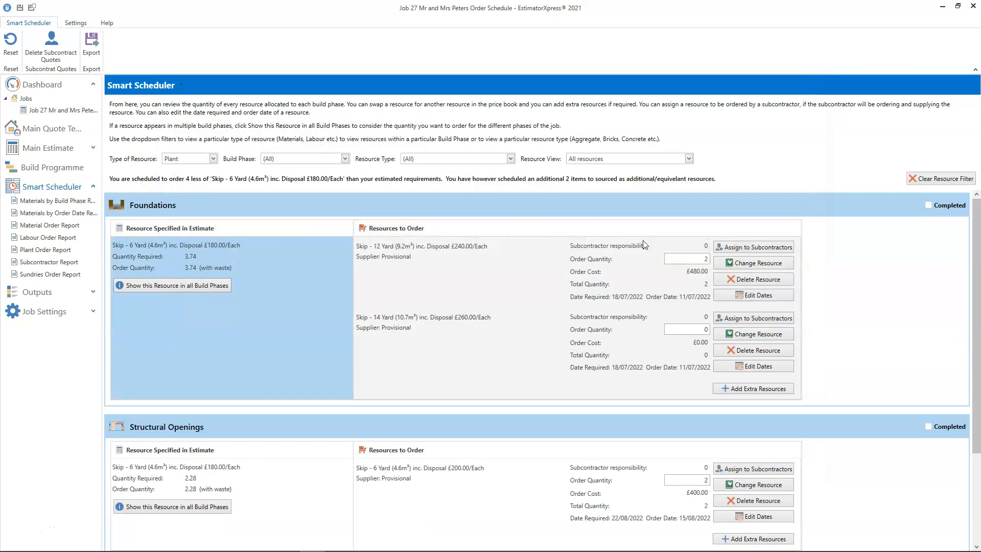
left_click(711, 261)
left_click(712, 330)
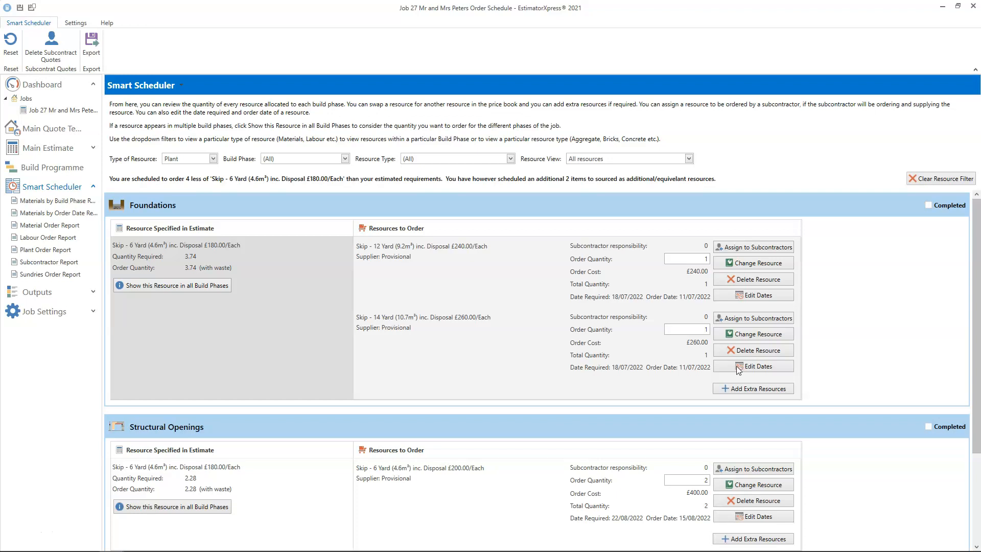
- Open the Materials by Build Phase report
left_click(75, 202)
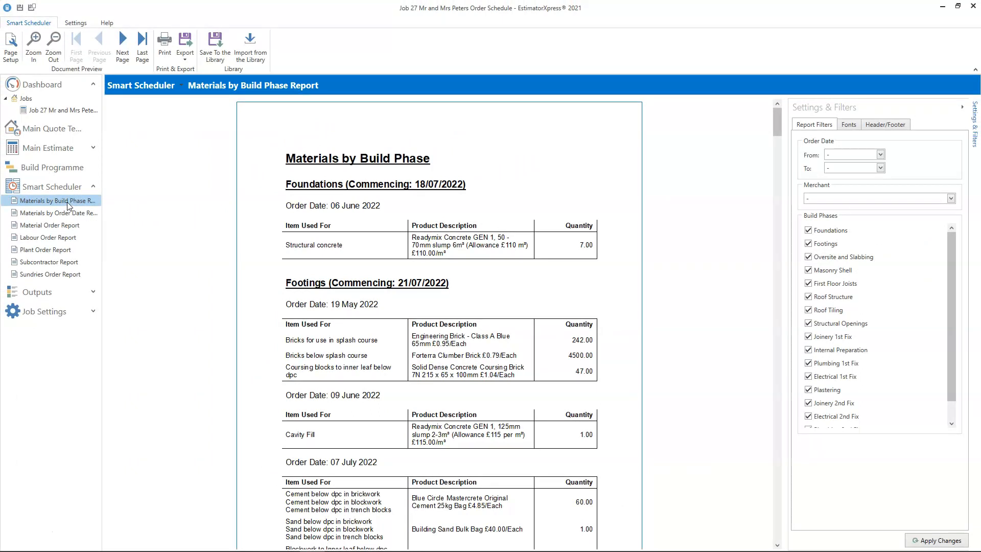
- Open the Materials by Order Date report and filter it to order dates from 02/08/2022 08:00 to 09/09/2022 08:00
left_click(62, 215)
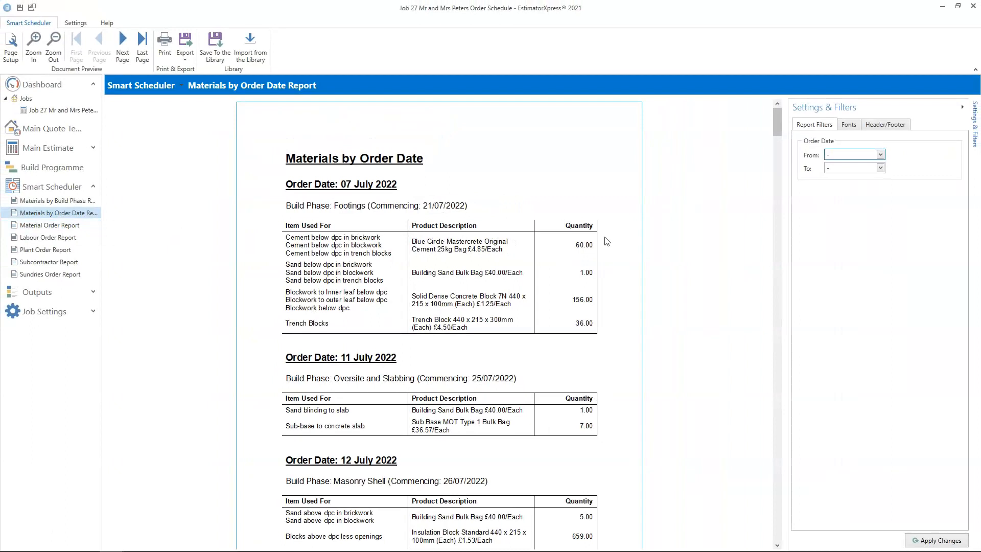
left_click(880, 154)
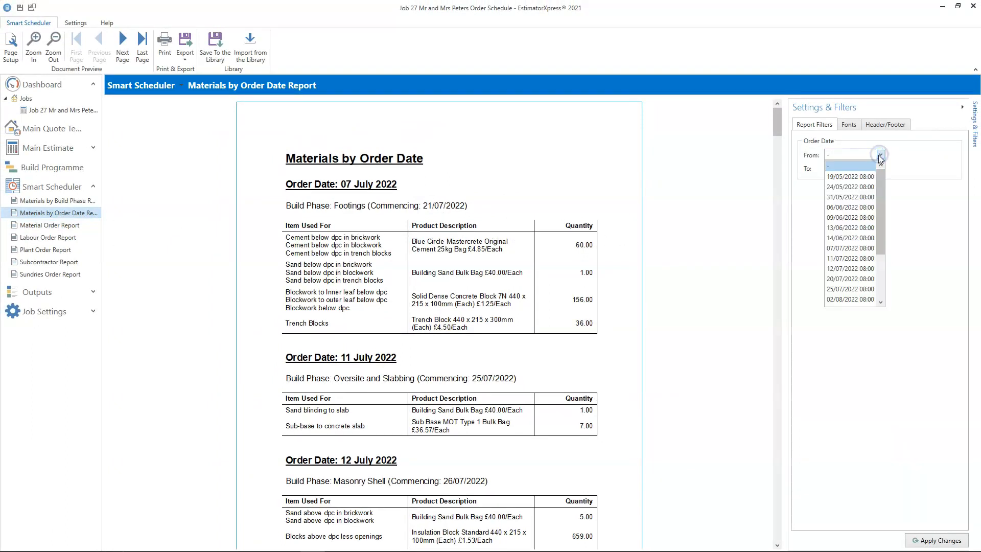
left_click(851, 299)
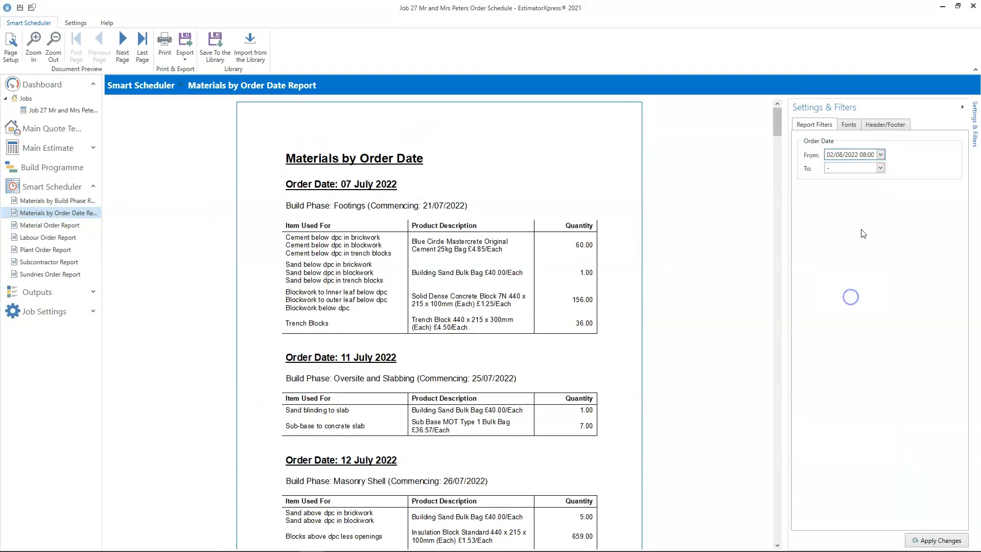
left_click(879, 170)
left_click(859, 260)
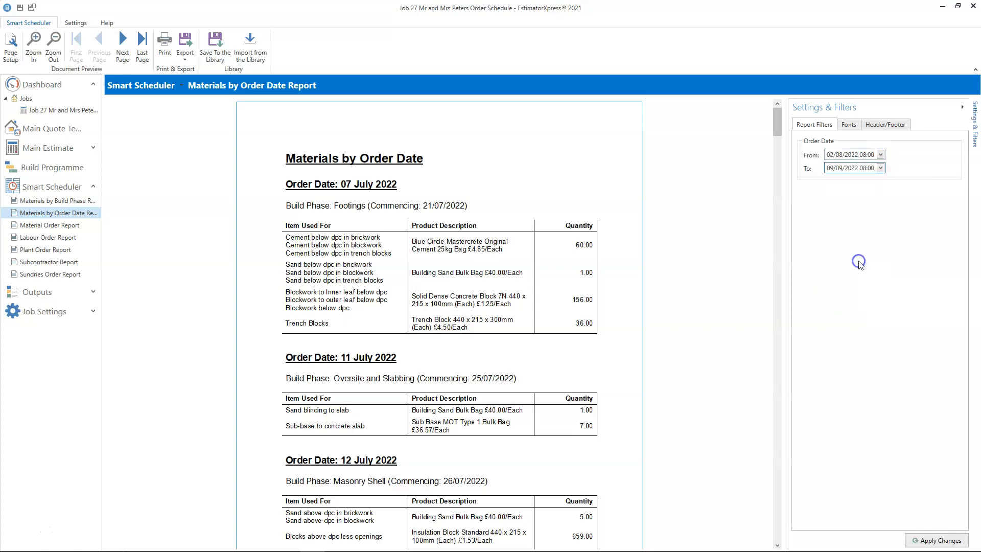
left_click(938, 540)
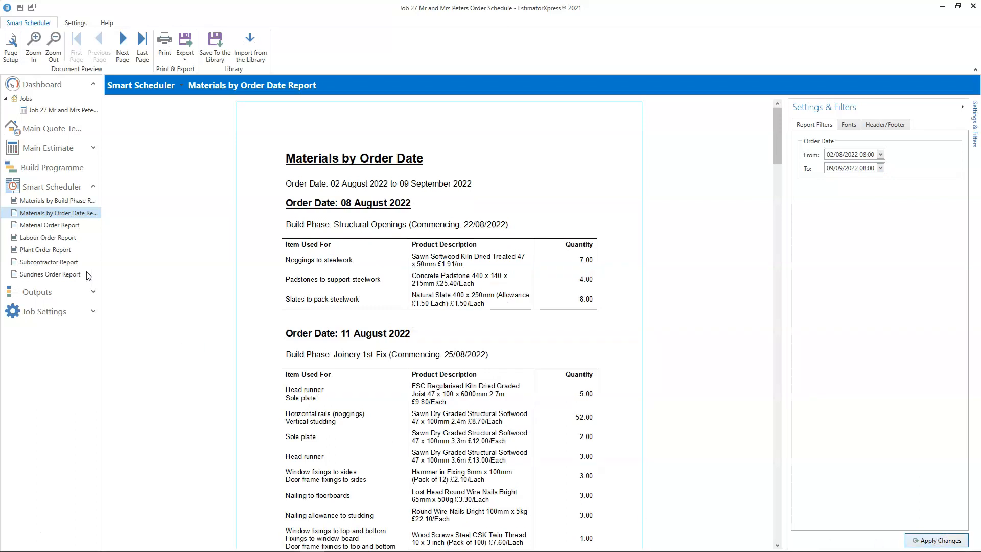
- Open the Material Order Report and filter it to the Crystal Direct merchant
left_click(53, 226)
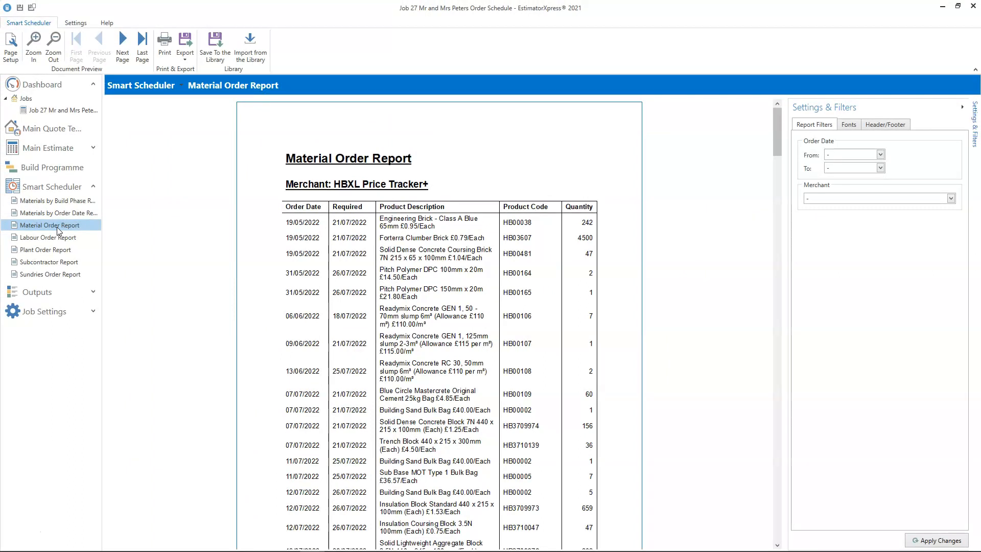
left_click(950, 198)
left_click(930, 223)
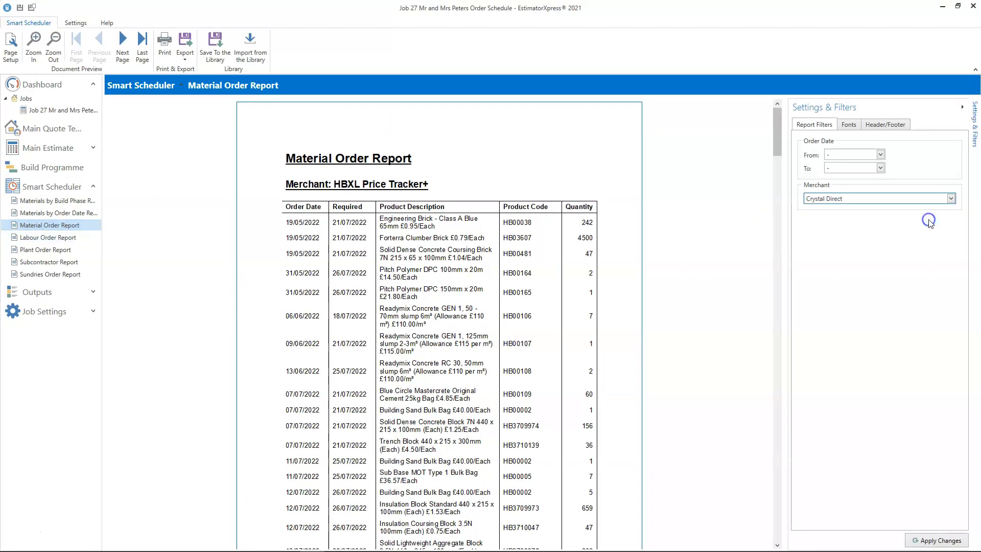
left_click(940, 540)
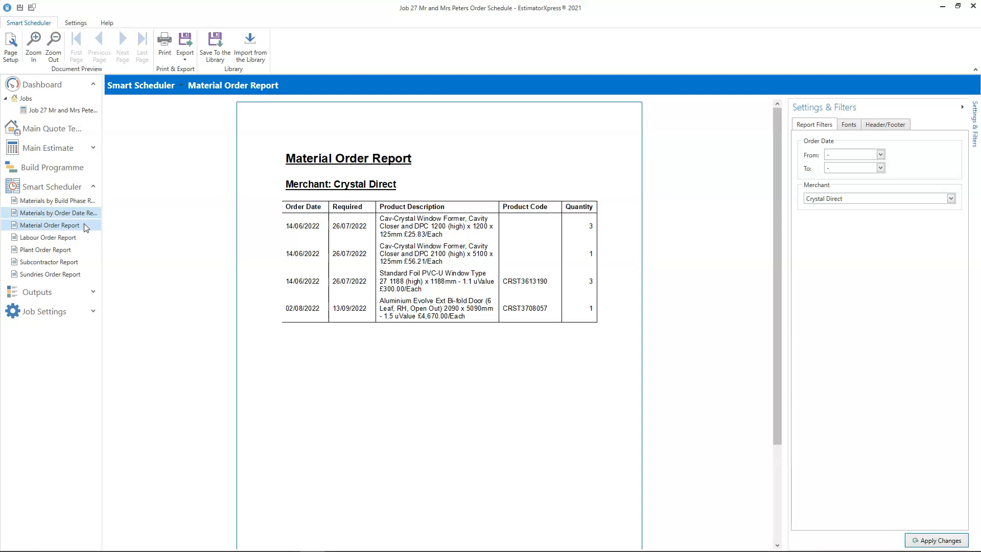
- Review the Labour Order, Plant Order and Subcontractor reports in turn
left_click(75, 238)
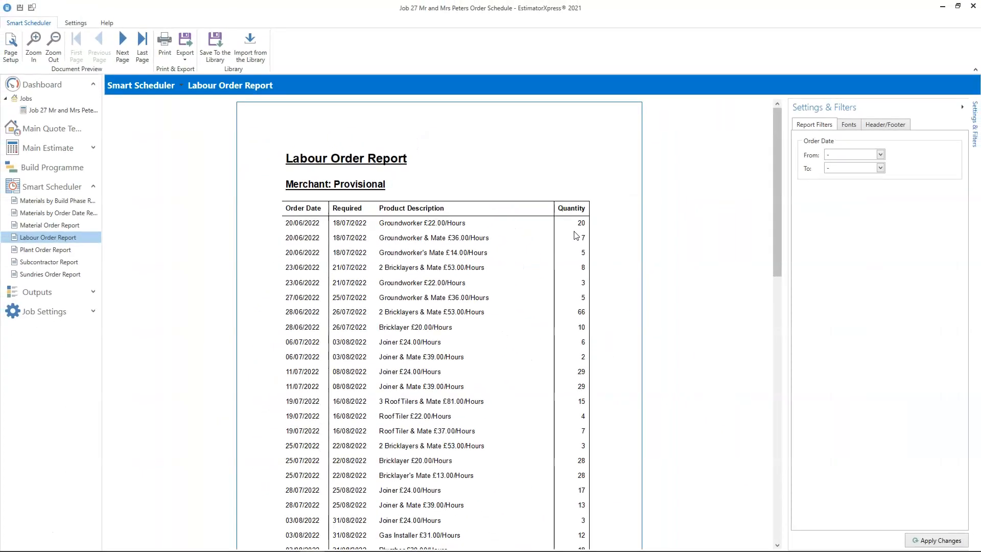
left_click(50, 250)
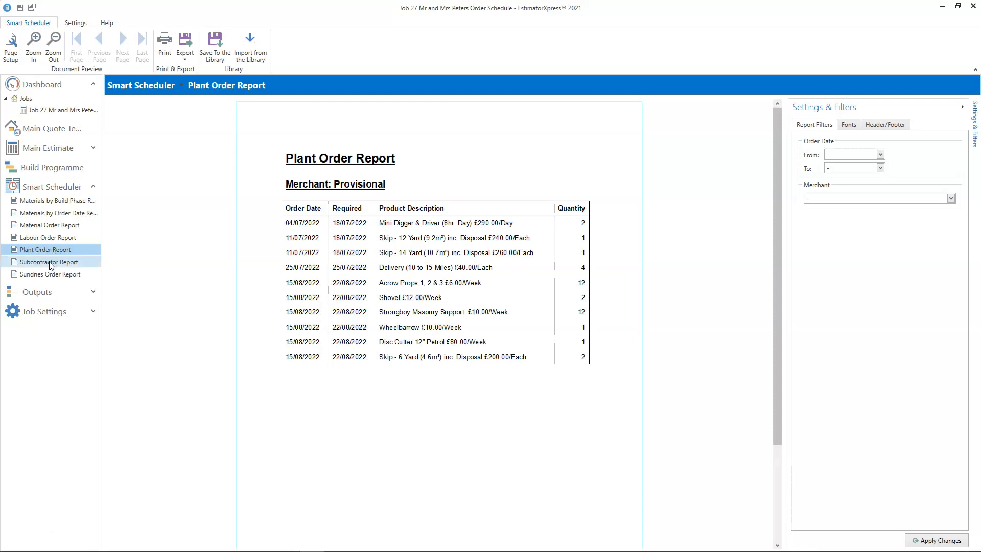
left_click(51, 263)
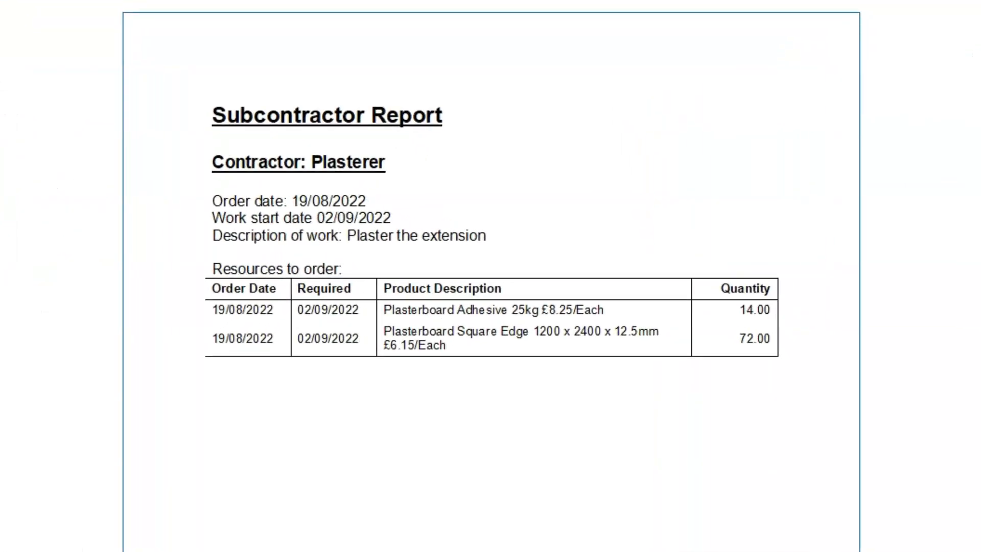